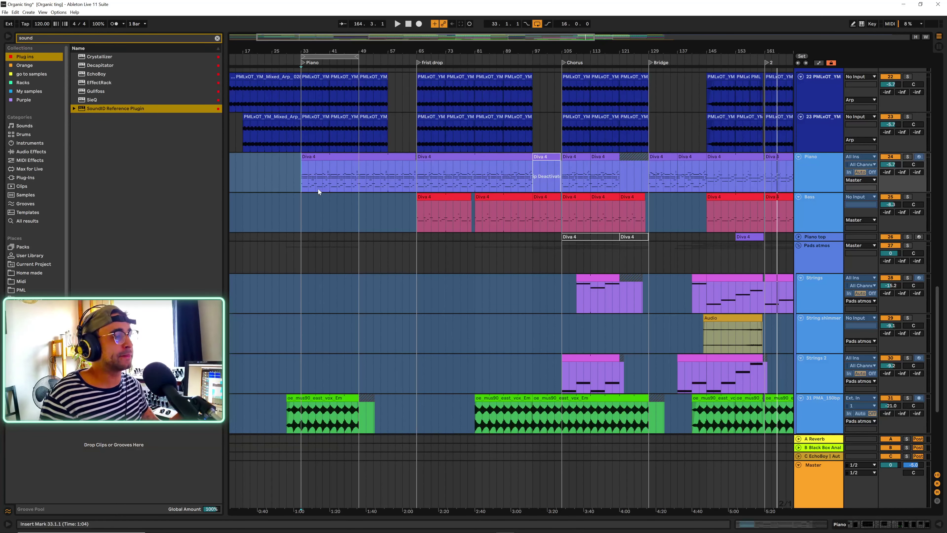
- Zoom the timeline around bar 33 and play the arrangement from bar 31
{"action": "left_click_drag", "start_coordinate": [332, 50], "coordinate": [384, 53]}
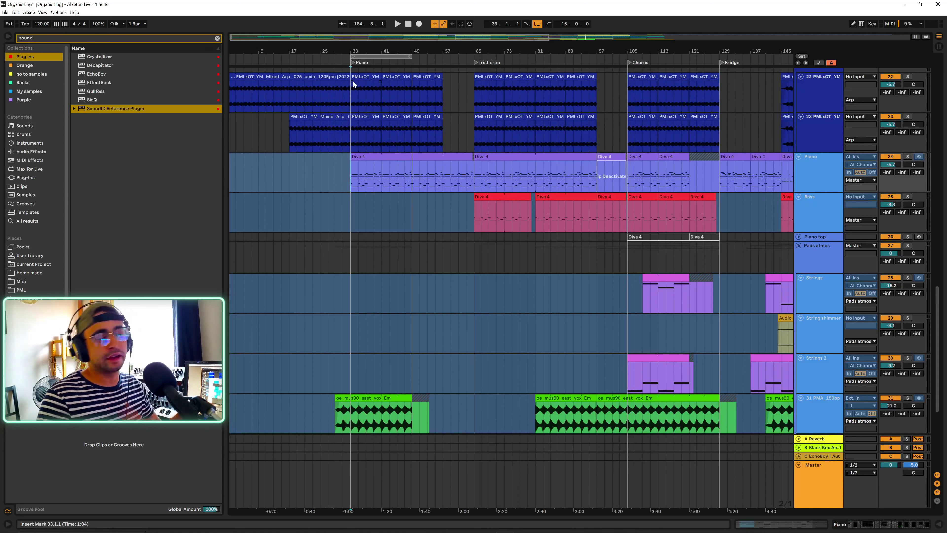
{"action": "left_click_drag", "start_coordinate": [349, 52], "coordinate": [344, 99]}
{"action": "left_click", "coordinate": [340, 92]}
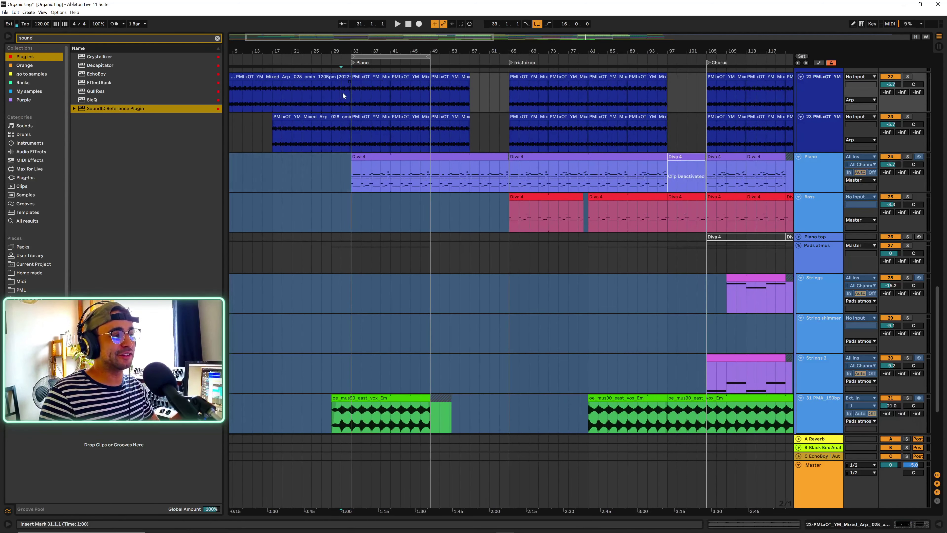
{"action": "left_click", "coordinate": [398, 23]}
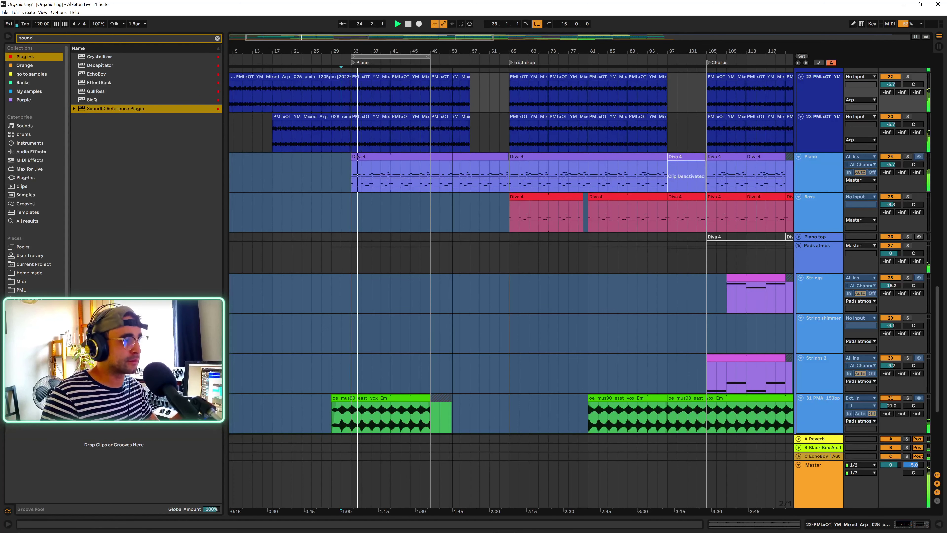
{"action": "scroll", "coordinate": [459, 157], "scroll_direction": "up", "scroll_amount": 2, "text": "ctrl"}
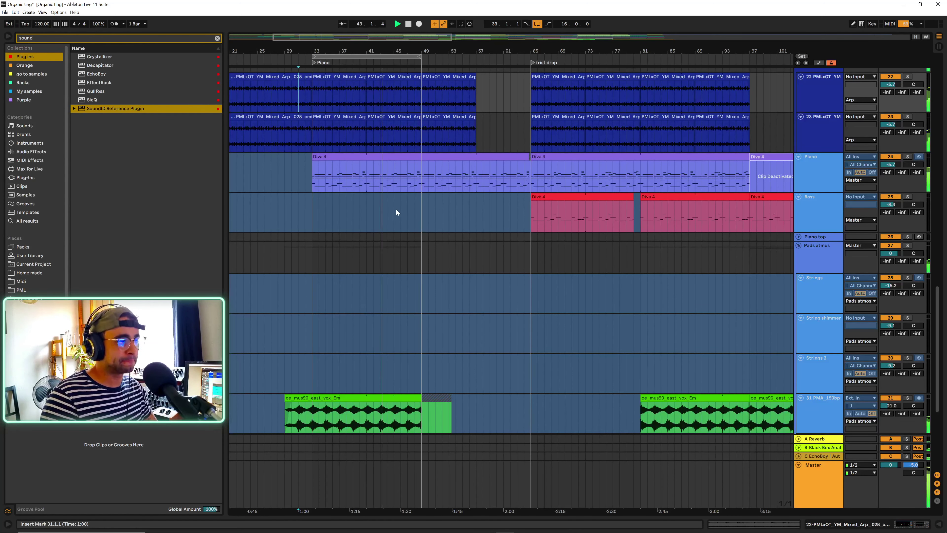
- Zoom into the Piano section's drum tracks, stop playback, and select the Perc rack clip at bars 41–49
{"action": "left_click_drag", "start_coordinate": [435, 50], "coordinate": [451, 110]}
{"action": "scroll", "coordinate": [465, 204], "scroll_direction": "up", "scroll_amount": 10}
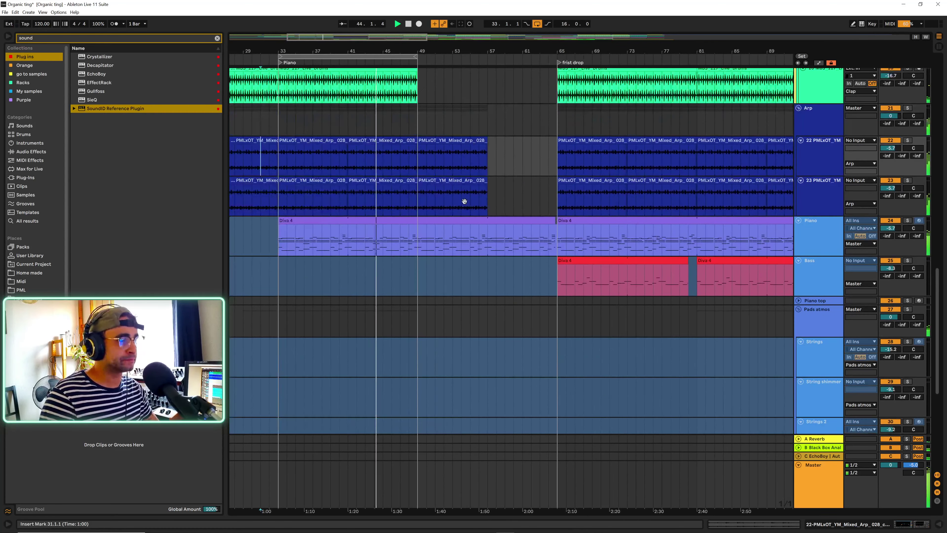
{"action": "scroll", "coordinate": [465, 232], "scroll_direction": "up", "scroll_amount": 2}
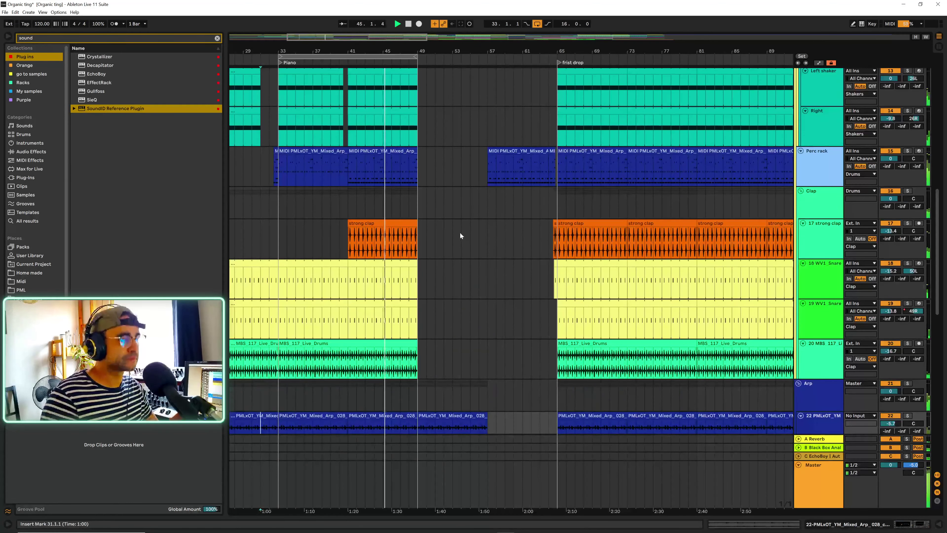
{"action": "left_click_drag", "start_coordinate": [360, 64], "coordinate": [451, 112]}
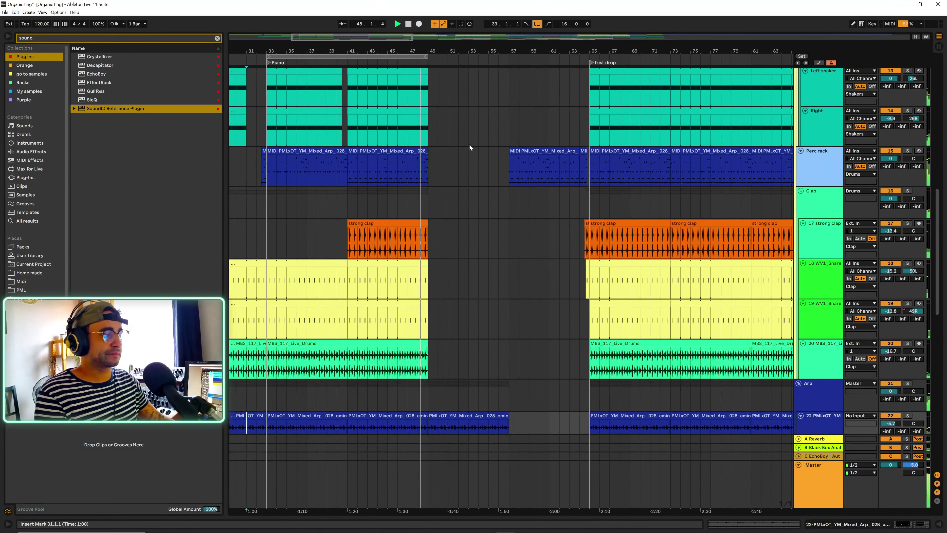
{"action": "key", "text": "space"}
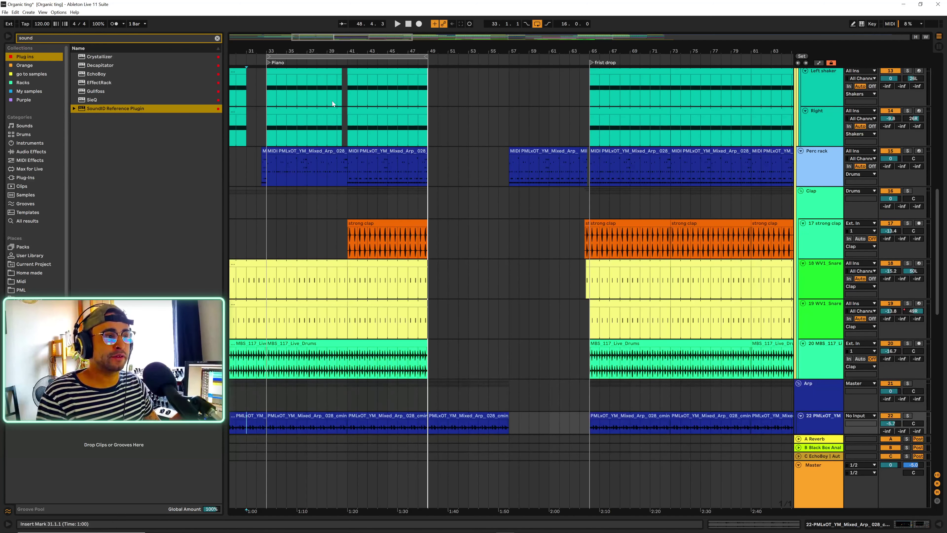
{"action": "left_click", "coordinate": [356, 152]}
{"action": "left_click", "coordinate": [361, 237]}
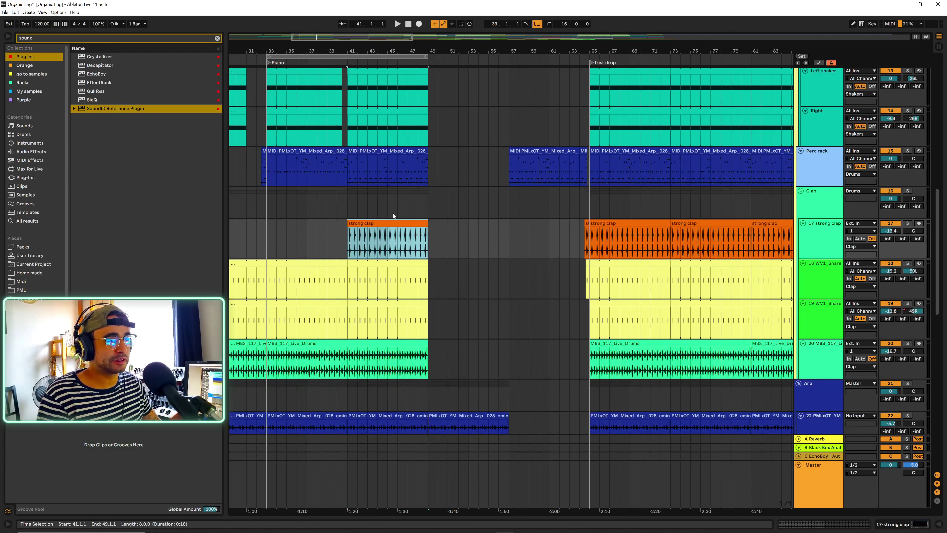
{"action": "left_click", "coordinate": [367, 151]}
{"action": "double_click", "coordinate": [367, 151]}
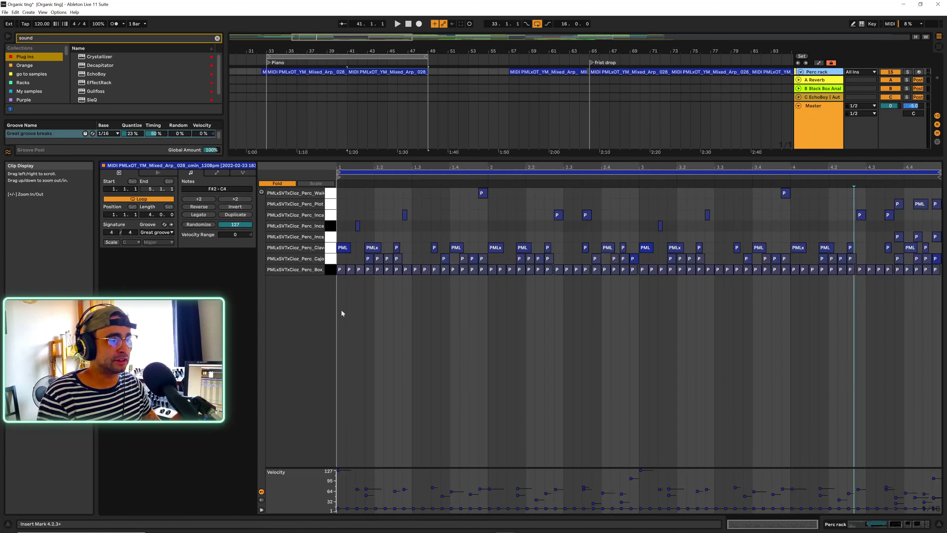
{"action": "left_click", "coordinate": [333, 272]}
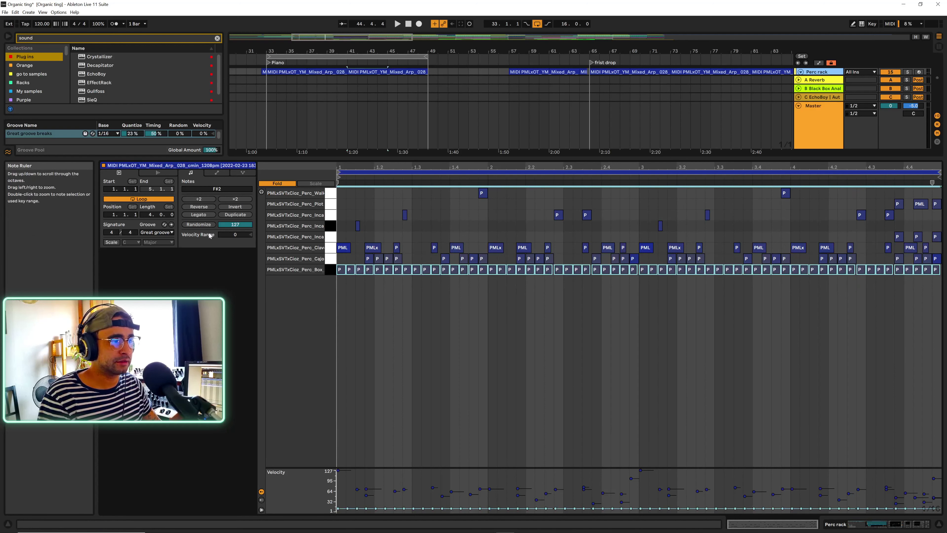
{"action": "left_click", "coordinate": [262, 192]}
{"action": "left_click", "coordinate": [331, 270]}
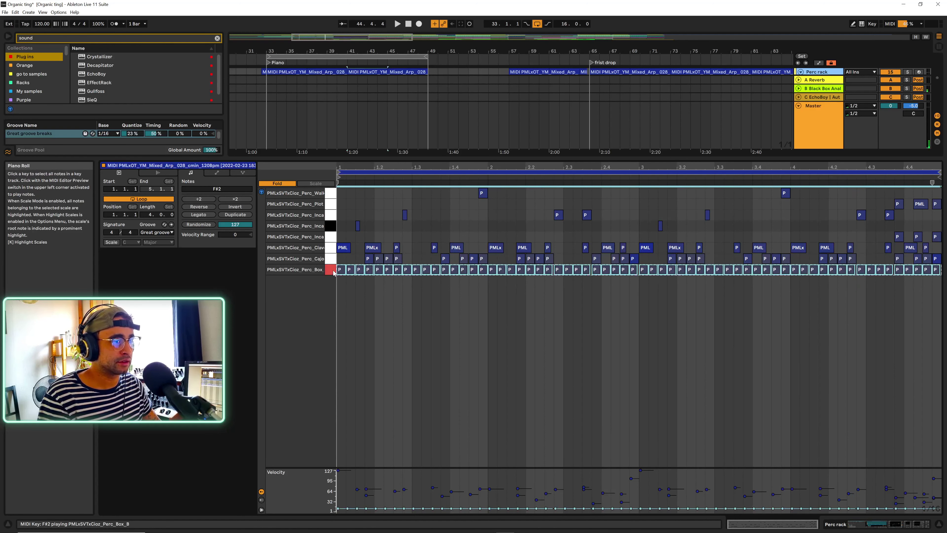
{"action": "left_click", "coordinate": [331, 269]}
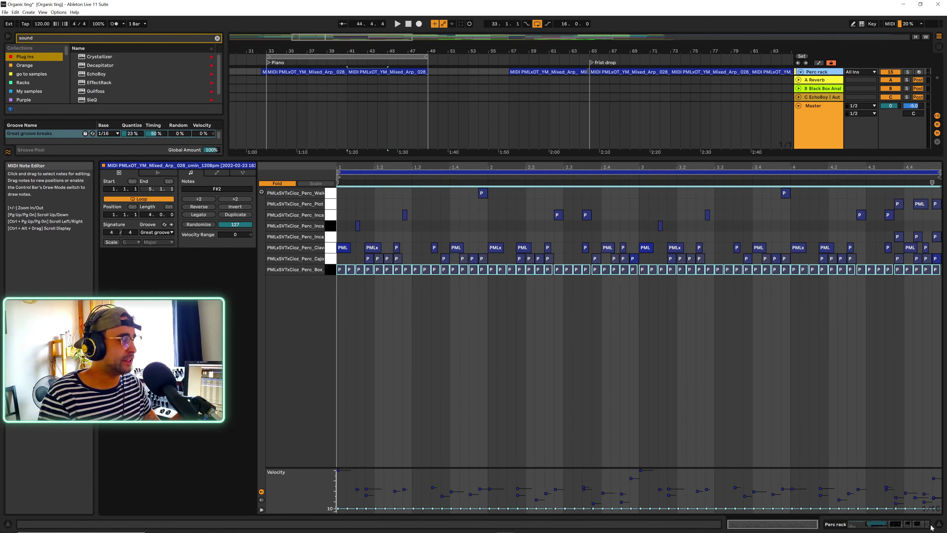
{"action": "left_click", "coordinate": [940, 523]}
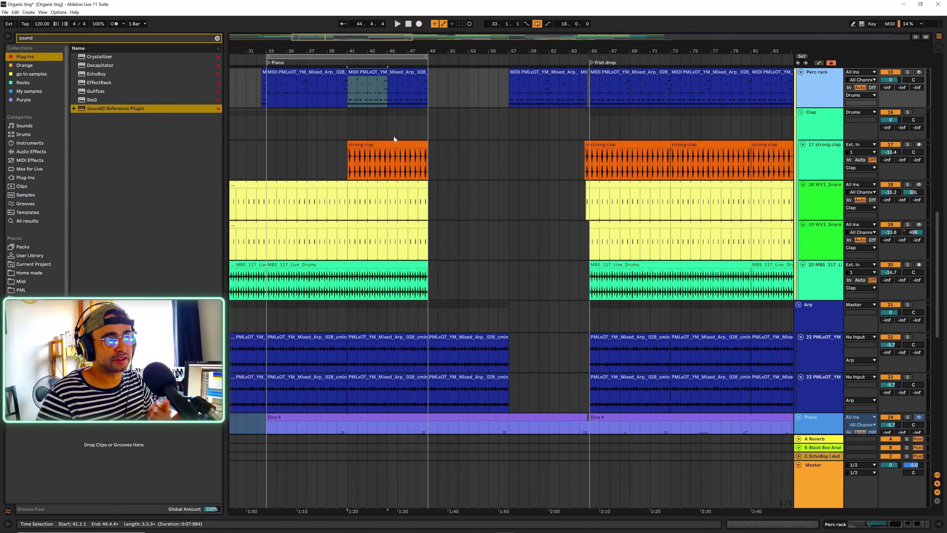
{"action": "left_click_drag", "start_coordinate": [398, 48], "coordinate": [398, 43]}
{"action": "scroll", "coordinate": [422, 111], "scroll_direction": "up", "scroll_amount": 5}
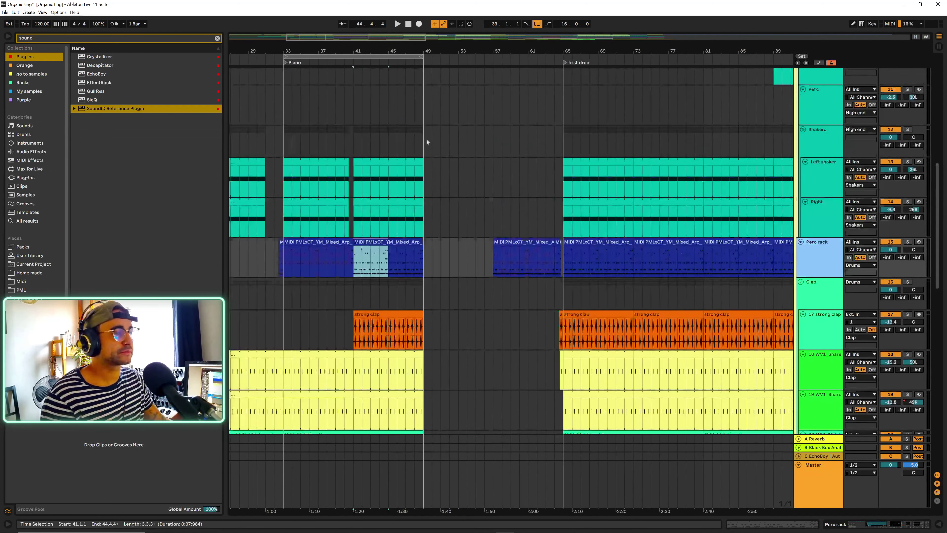
{"action": "left_click", "coordinate": [404, 162]}
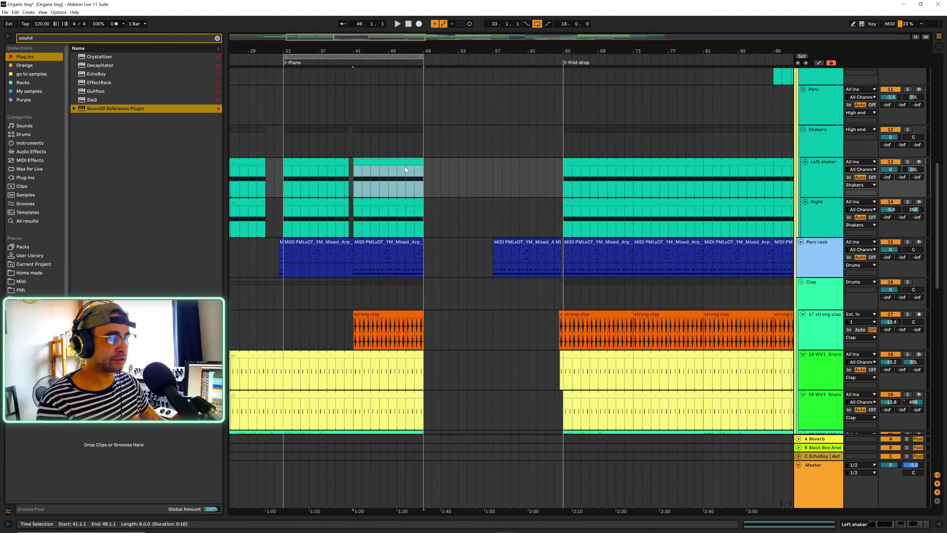
{"action": "double_click", "coordinate": [391, 163]}
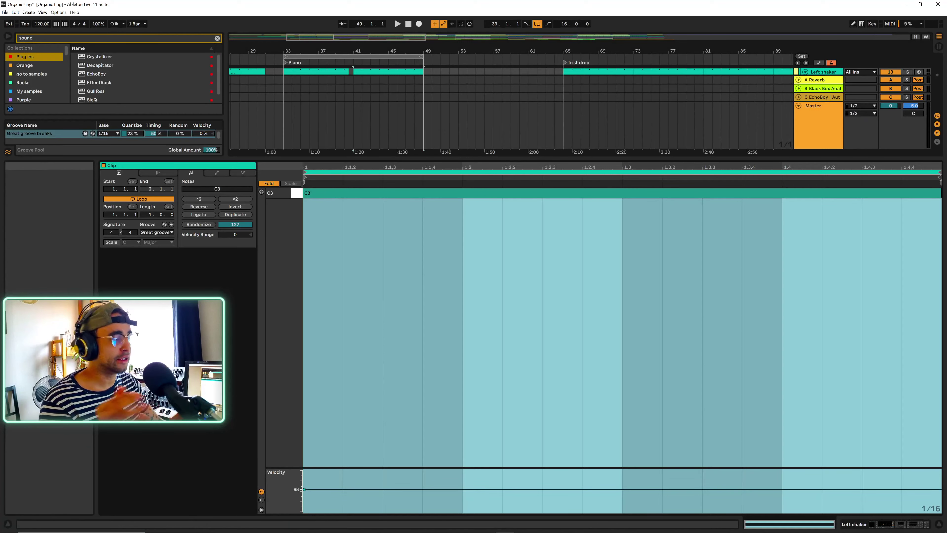
{"action": "left_click", "coordinate": [939, 524]}
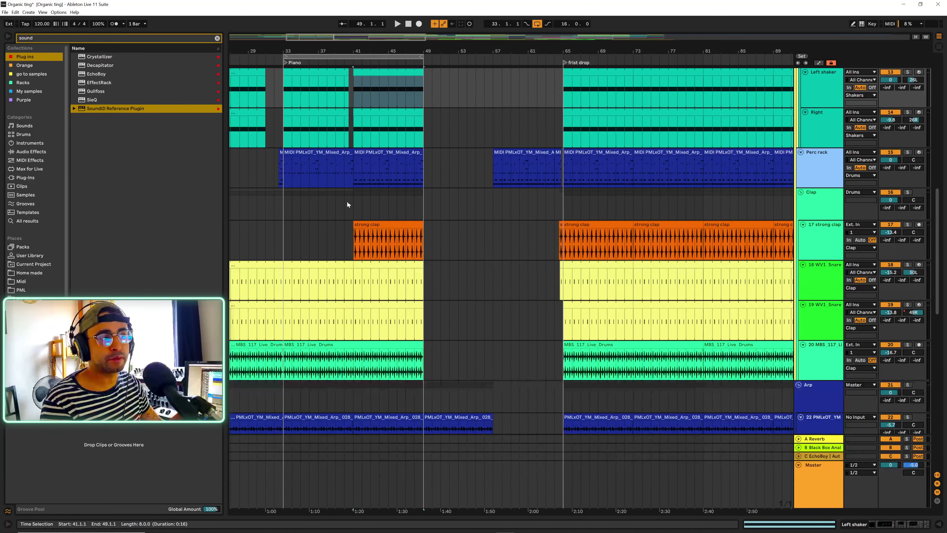
{"action": "scroll", "coordinate": [449, 73], "scroll_direction": "down", "scroll_amount": 5}
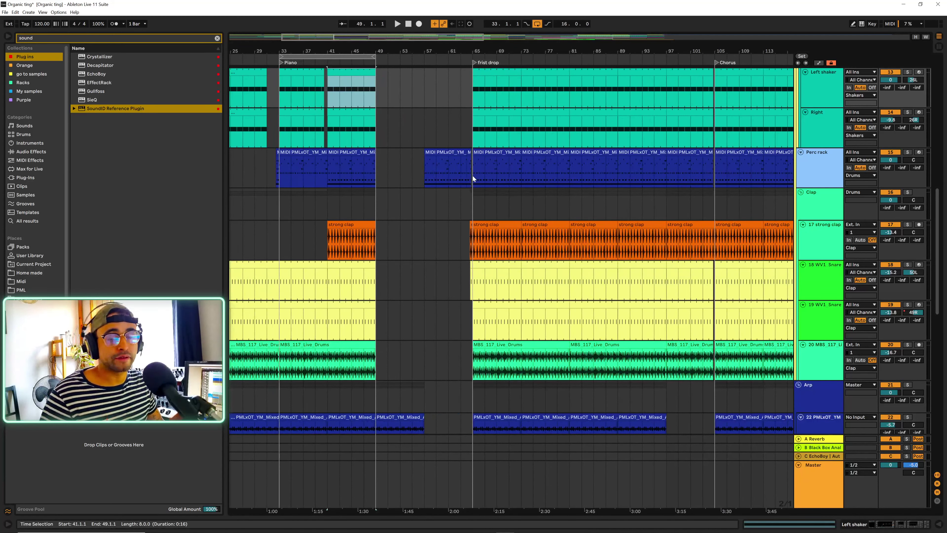
- Zoom out, play from bar 57 through the first drop, then zoom in on the drop and chorus
{"action": "key", "text": "minus"}
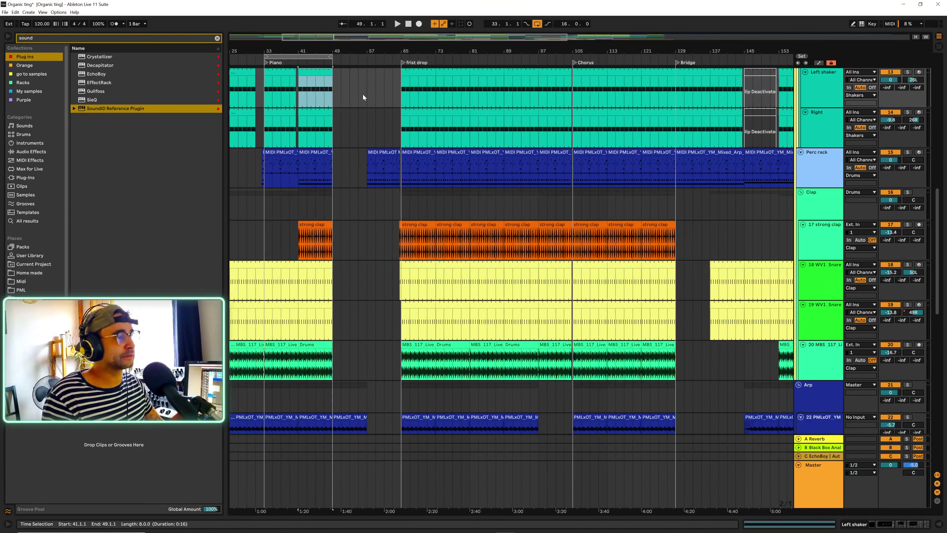
{"action": "left_click", "coordinate": [368, 94]}
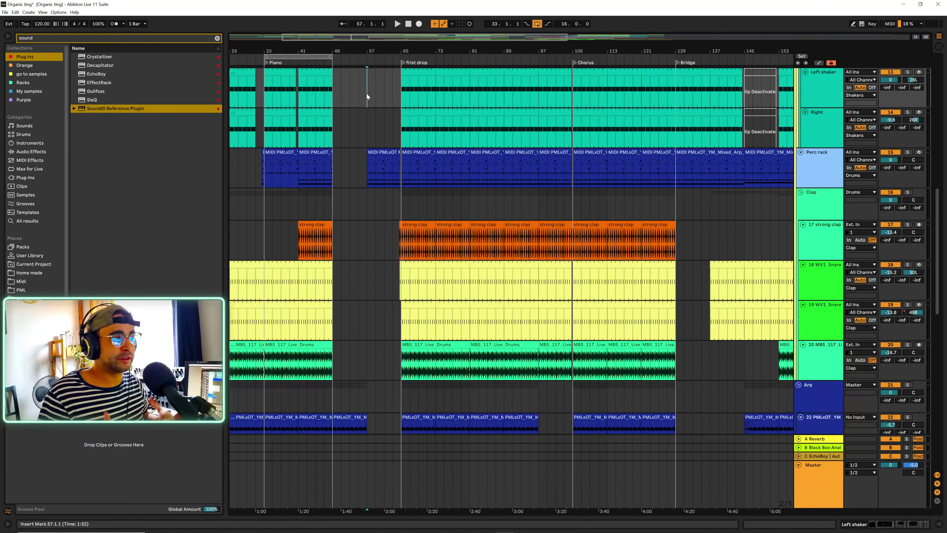
{"action": "key", "text": "space"}
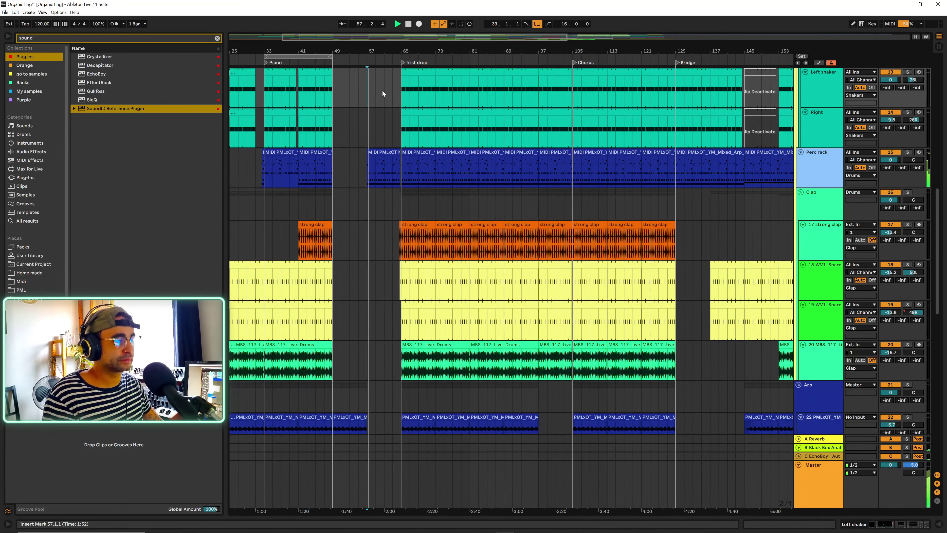
{"action": "scroll", "coordinate": [420, 232], "scroll_direction": "down", "scroll_amount": 6}
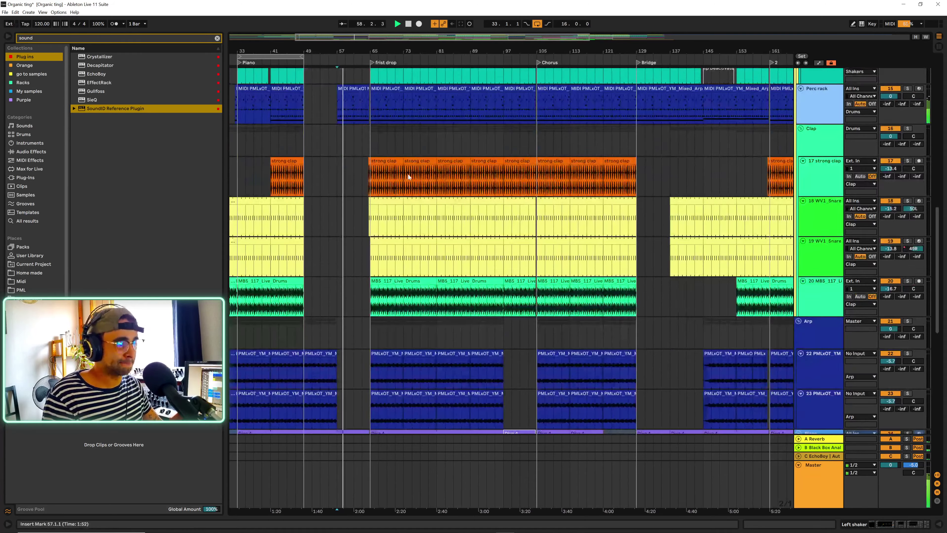
{"action": "scroll", "coordinate": [420, 232], "scroll_direction": "down", "scroll_amount": 9}
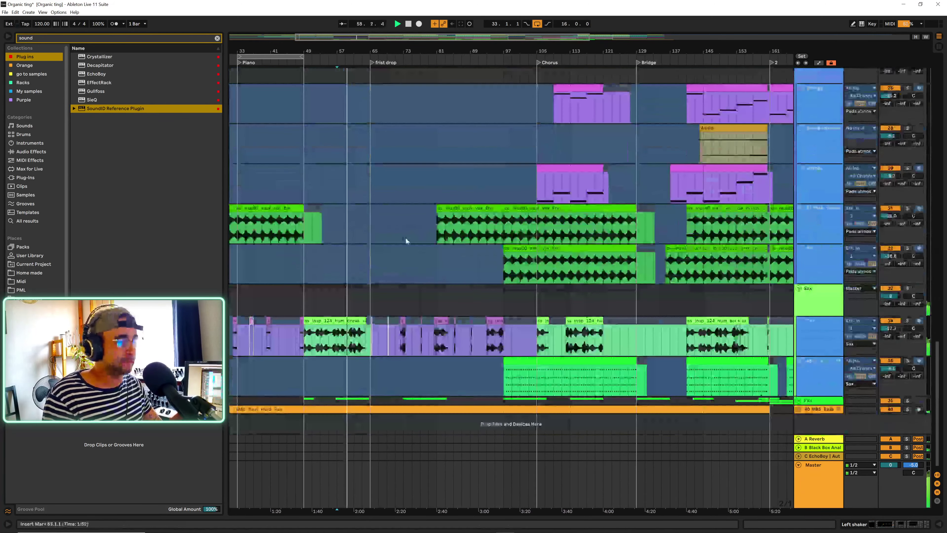
{"action": "scroll", "coordinate": [402, 226], "scroll_direction": "up", "scroll_amount": 5}
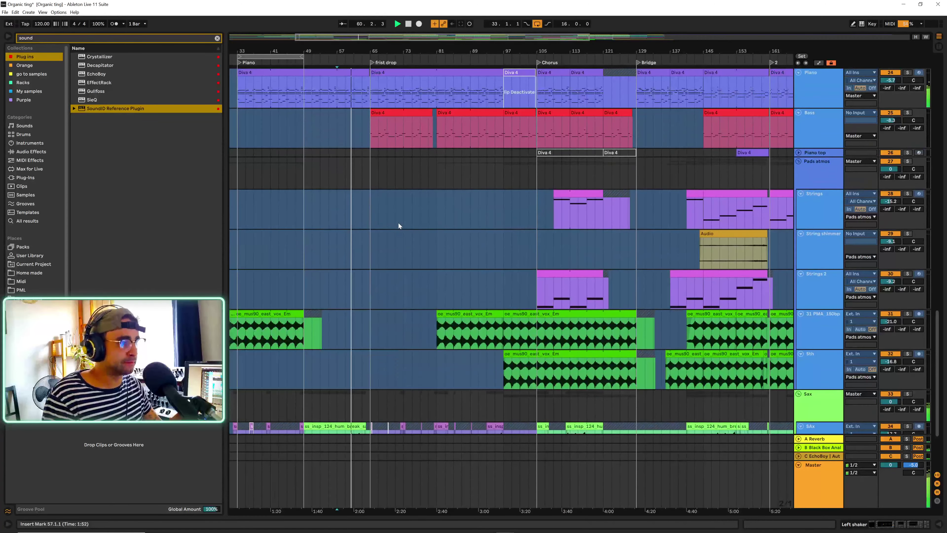
{"action": "scroll", "coordinate": [399, 231], "scroll_direction": "up", "scroll_amount": 4}
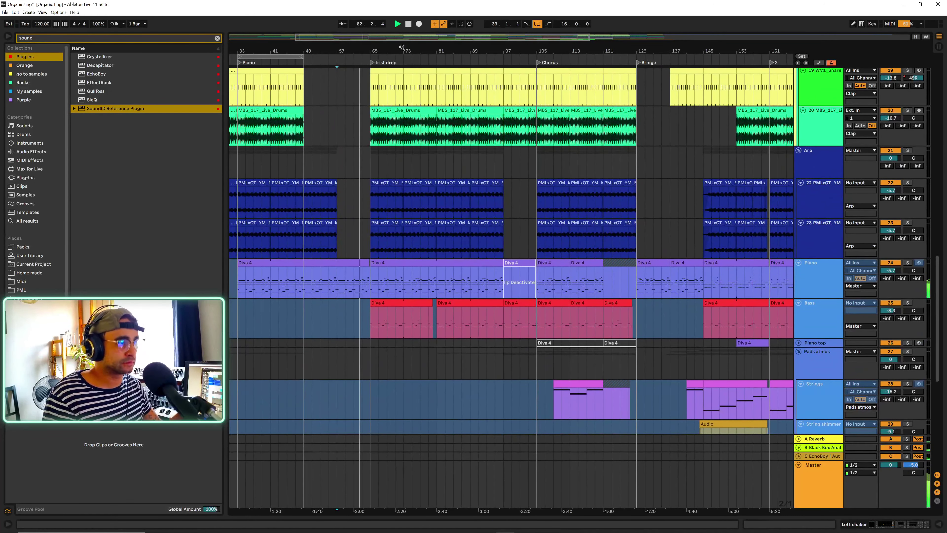
{"action": "left_click_drag", "start_coordinate": [392, 47], "coordinate": [383, 182]}
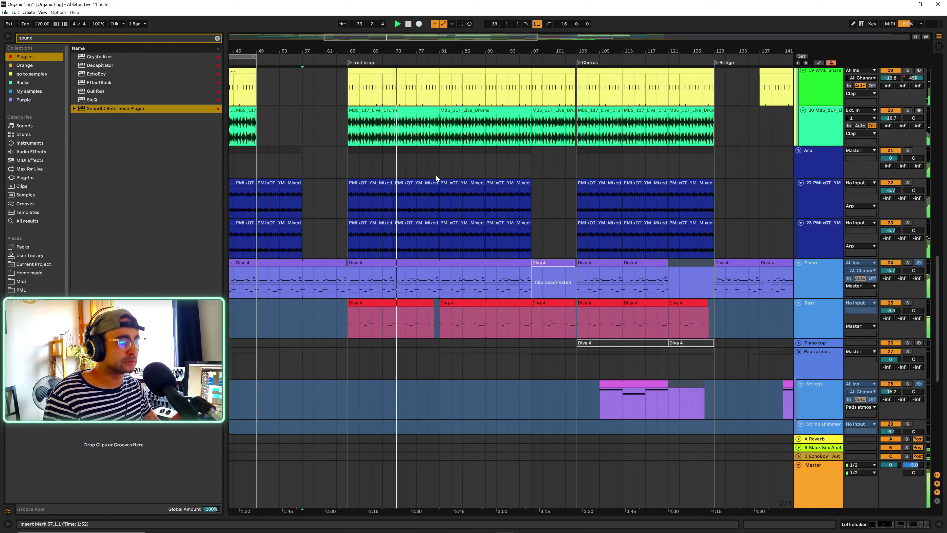
- Zoom into the first drop around bars 57–87 and open the Perc rack arp clip's notes at bar 65
{"action": "scroll", "coordinate": [407, 180], "scroll_direction": "up", "scroll_amount": 5}
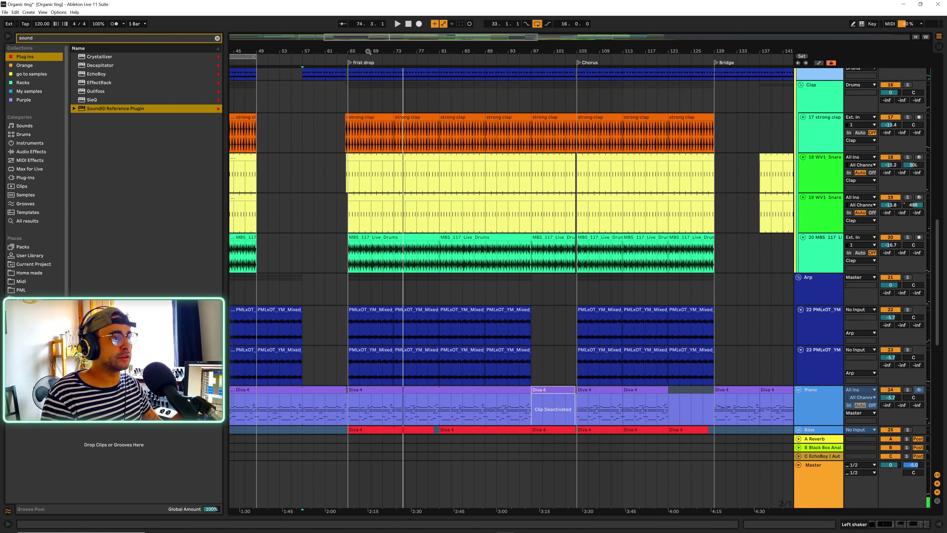
{"action": "left_click", "coordinate": [368, 83]}
{"action": "key", "text": "plus"}
{"action": "scroll", "coordinate": [412, 359], "scroll_direction": "down", "scroll_amount": 3}
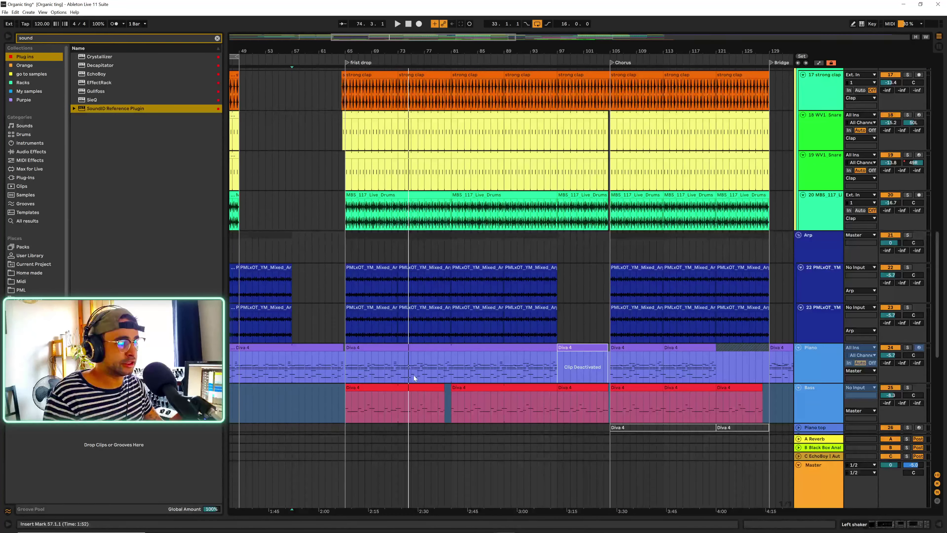
{"action": "left_click", "coordinate": [399, 362]}
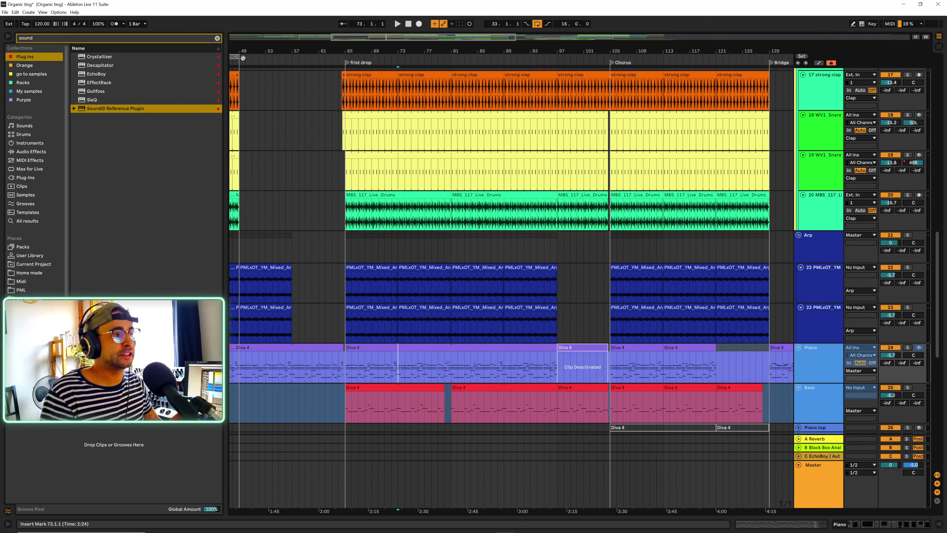
{"action": "scroll", "coordinate": [303, 134], "scroll_direction": "left", "scroll_amount": 4}
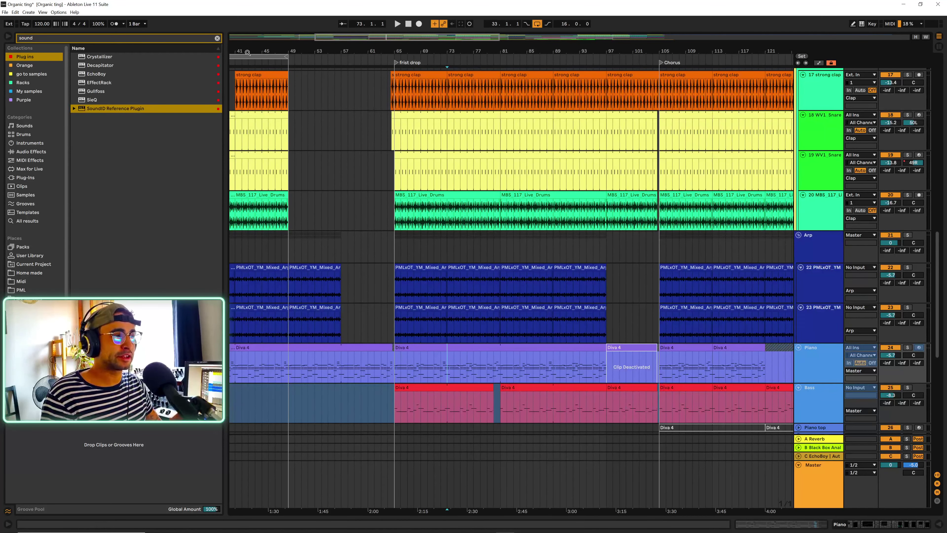
{"action": "scroll", "coordinate": [298, 88], "scroll_direction": "left", "scroll_amount": 4}
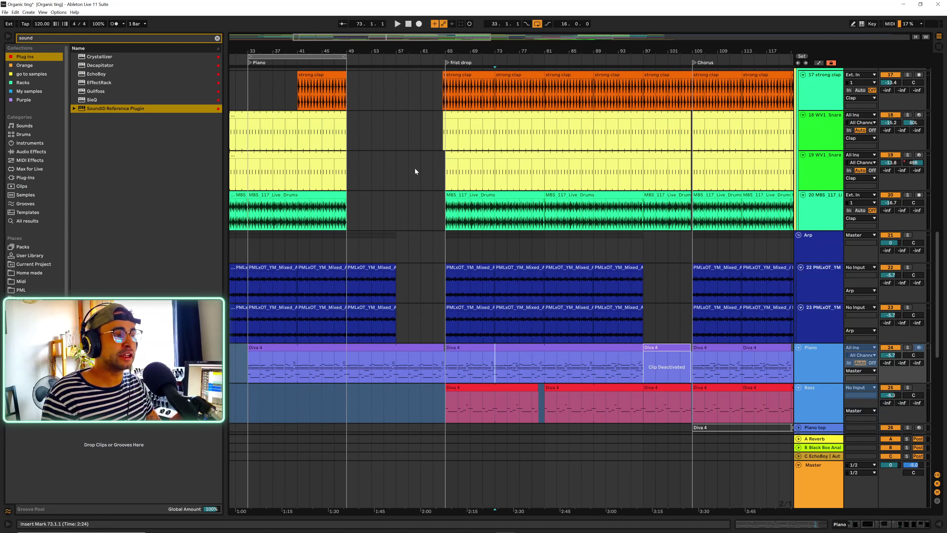
{"action": "scroll", "coordinate": [415, 171], "scroll_direction": "up", "scroll_amount": 1}
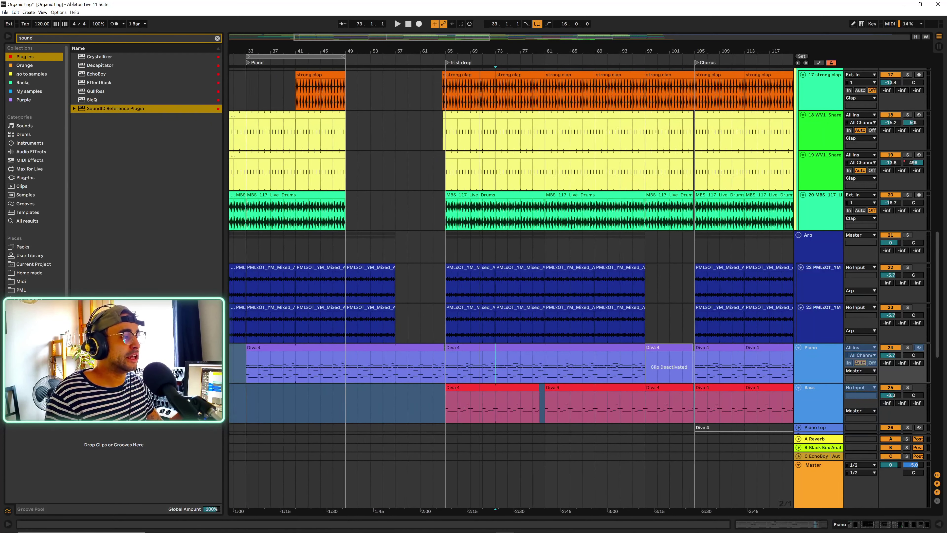
{"action": "scroll", "coordinate": [481, 187], "scroll_direction": "up", "scroll_amount": 5}
{"action": "scroll", "coordinate": [475, 189], "scroll_direction": "up", "scroll_amount": 3}
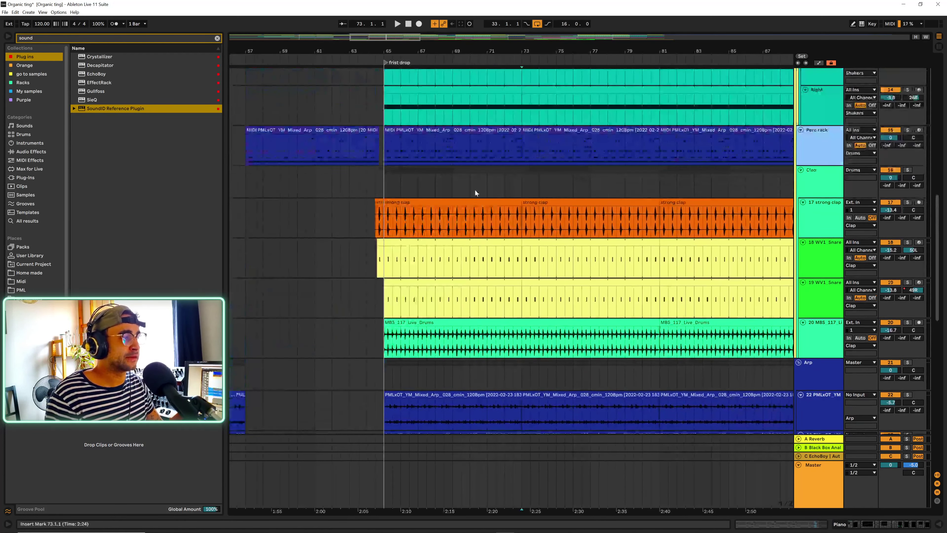
{"action": "double_click", "coordinate": [422, 130]}
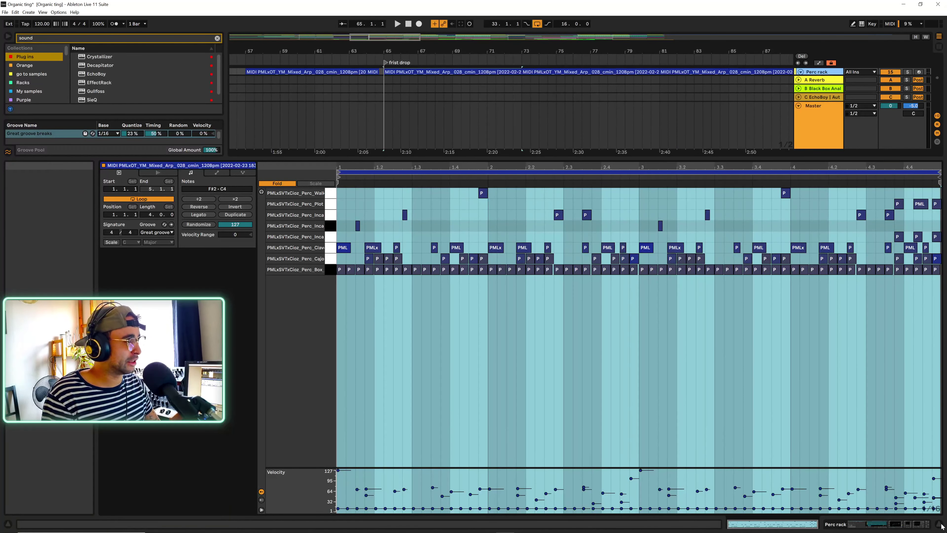
{"action": "key", "text": "ctrl+alt+l"}
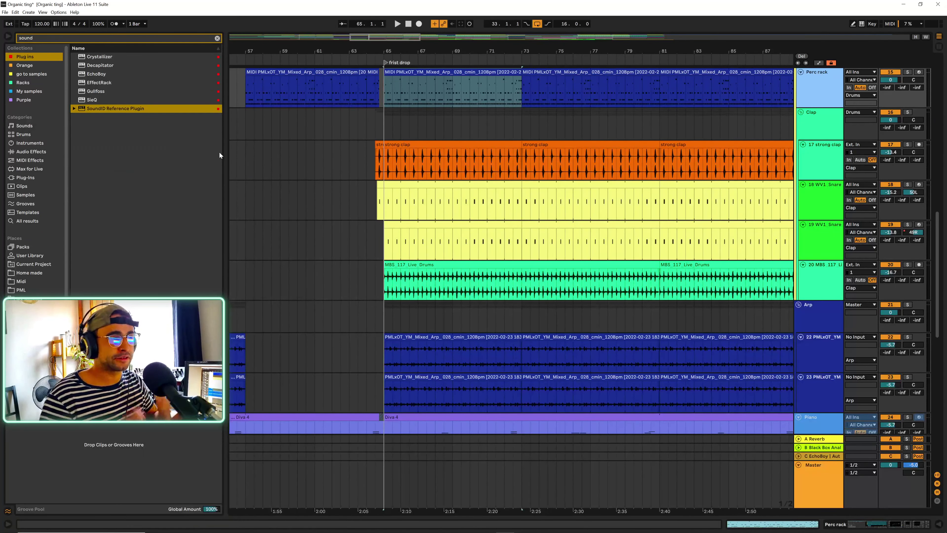
{"action": "scroll", "coordinate": [484, 192], "scroll_direction": "up", "scroll_amount": 5}
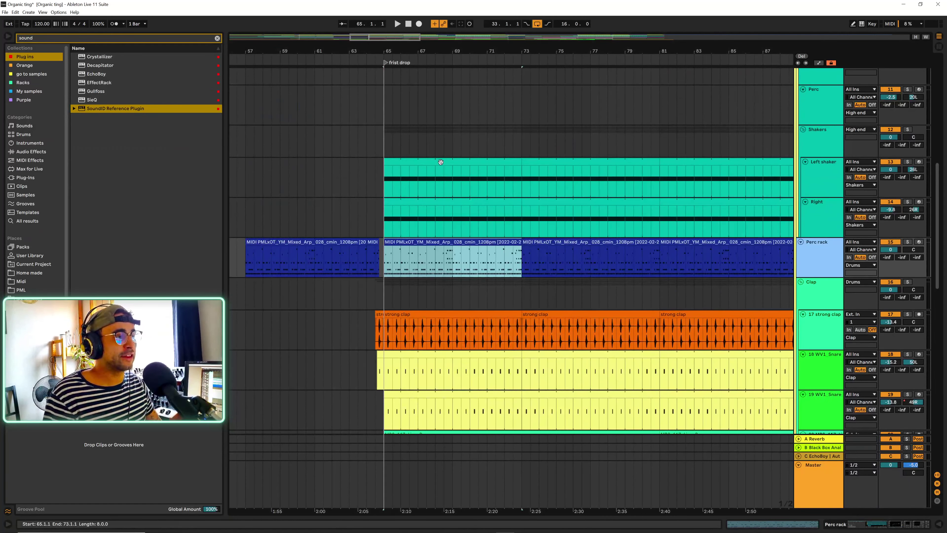
{"action": "double_click", "coordinate": [441, 162]}
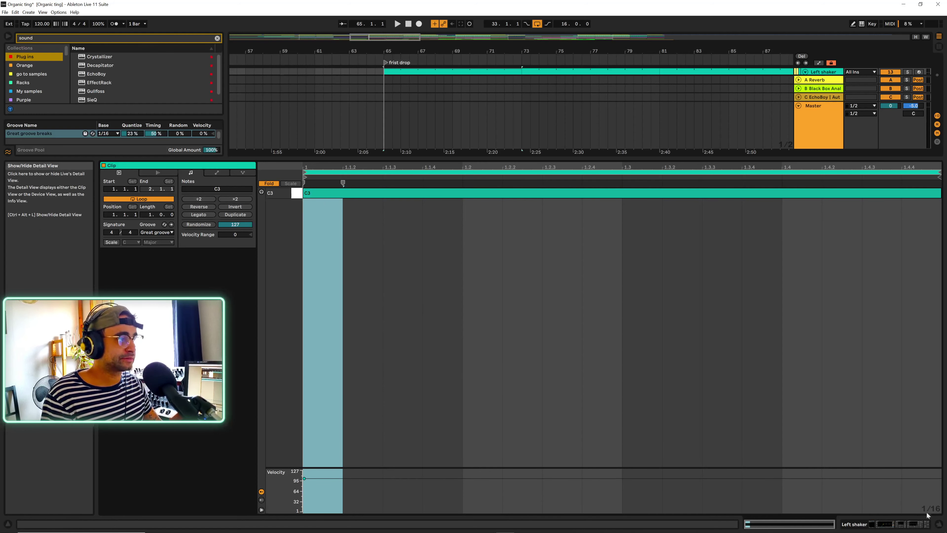
{"action": "key", "text": "ctrl+alt+l"}
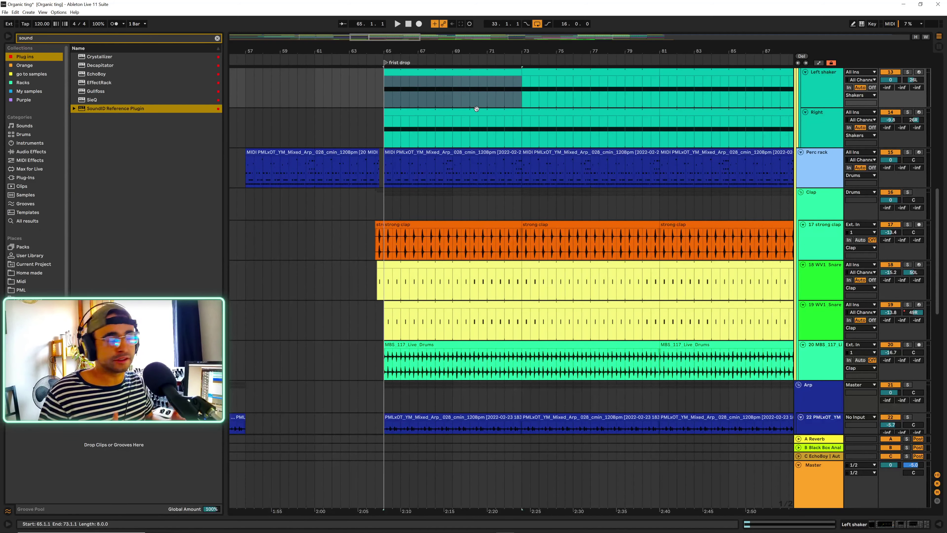
- Set the start point at bar 67, zoom out around bar 65, and scroll down to the sax tracks
{"action": "scroll", "coordinate": [482, 98], "scroll_direction": "down", "scroll_amount": 10}
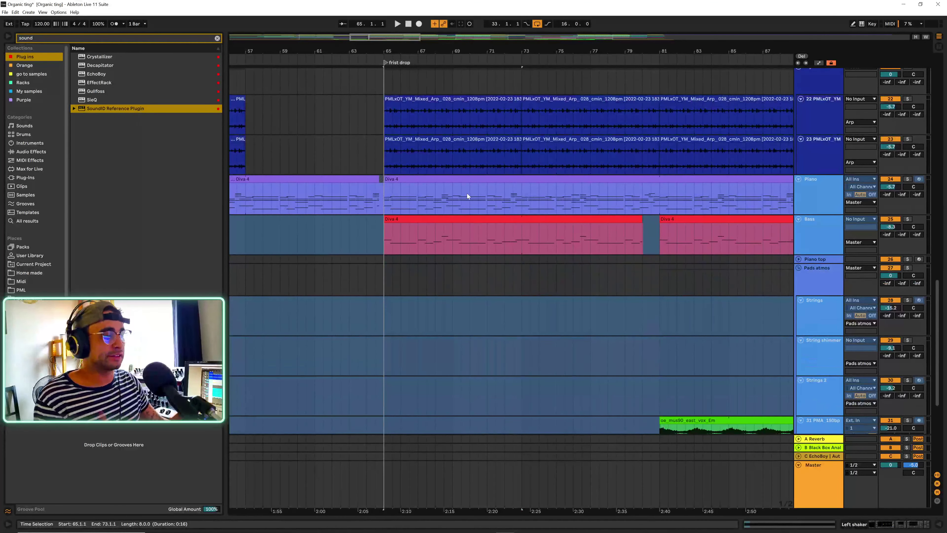
{"action": "left_click", "coordinate": [420, 156]}
{"action": "left_click_drag", "start_coordinate": [401, 60], "coordinate": [400, 48]}
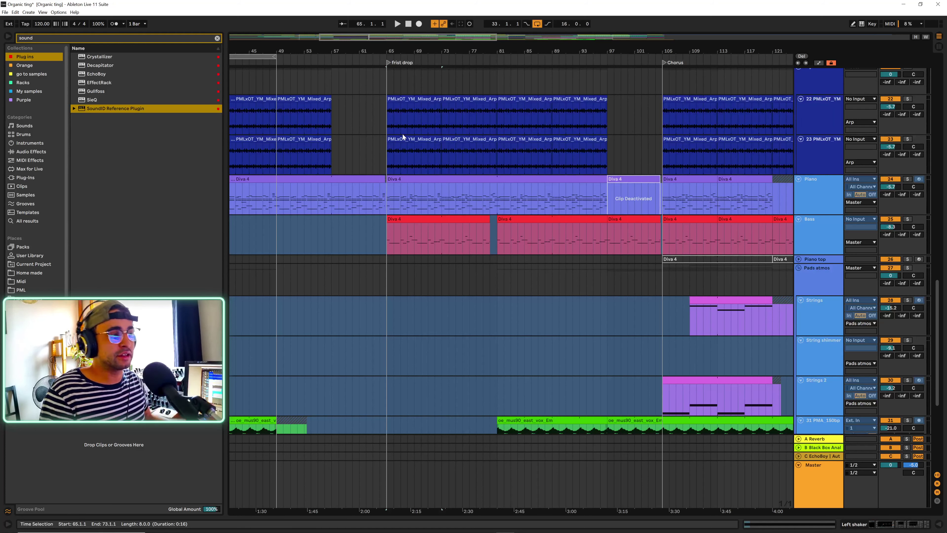
{"action": "scroll", "coordinate": [503, 254], "scroll_direction": "down", "scroll_amount": 3}
{"action": "scroll", "coordinate": [503, 254], "scroll_direction": "down", "scroll_amount": 6}
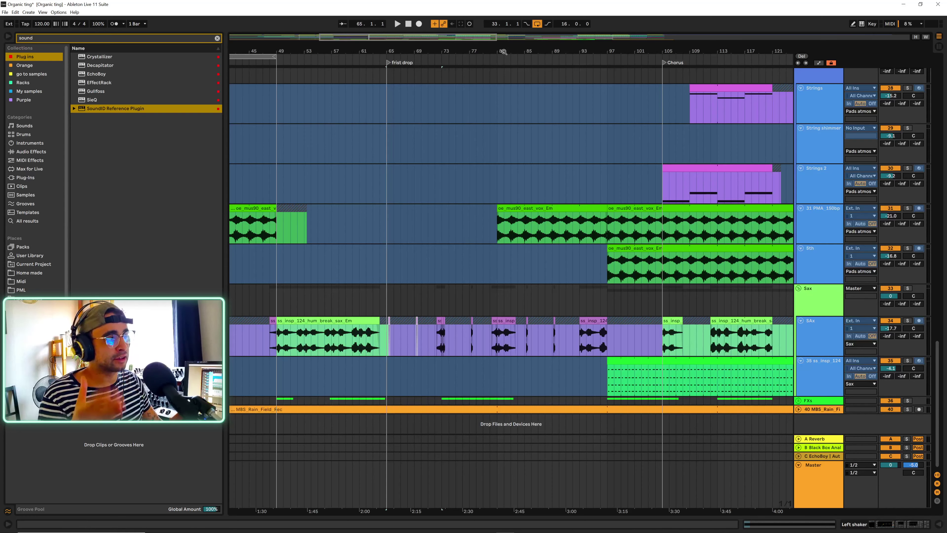
{"action": "left_click_drag", "start_coordinate": [504, 40], "coordinate": [801, 384]}
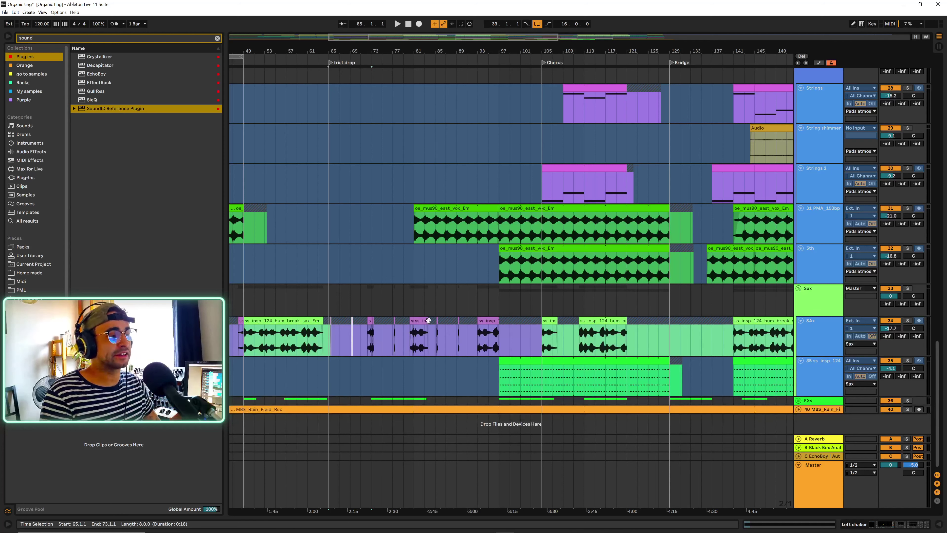
- Play from 72.2.1 in the sax part, then zoom around bar 73 and select the piano Diva 4 clip
{"action": "left_click", "coordinate": [370, 332]}
{"action": "key", "text": "space"}
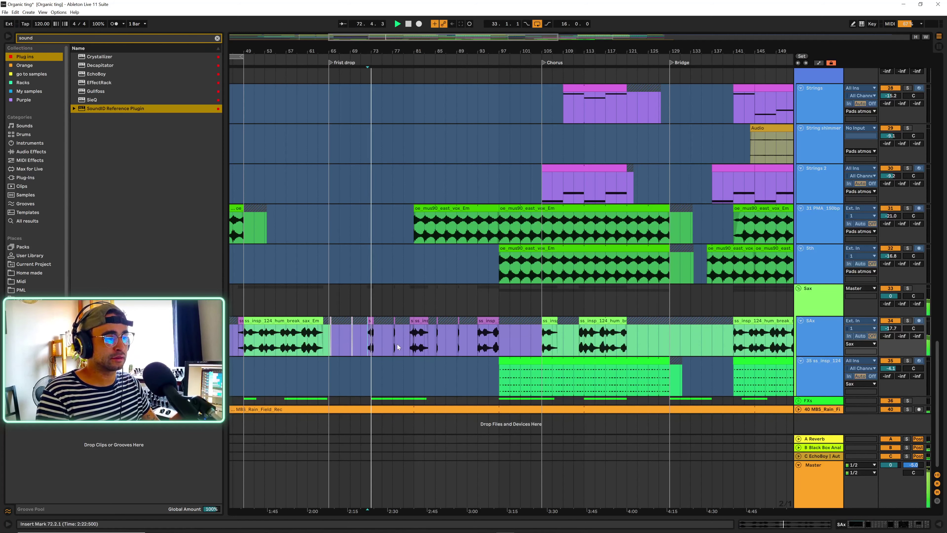
{"action": "scroll", "coordinate": [385, 273], "scroll_direction": "up", "scroll_amount": 1}
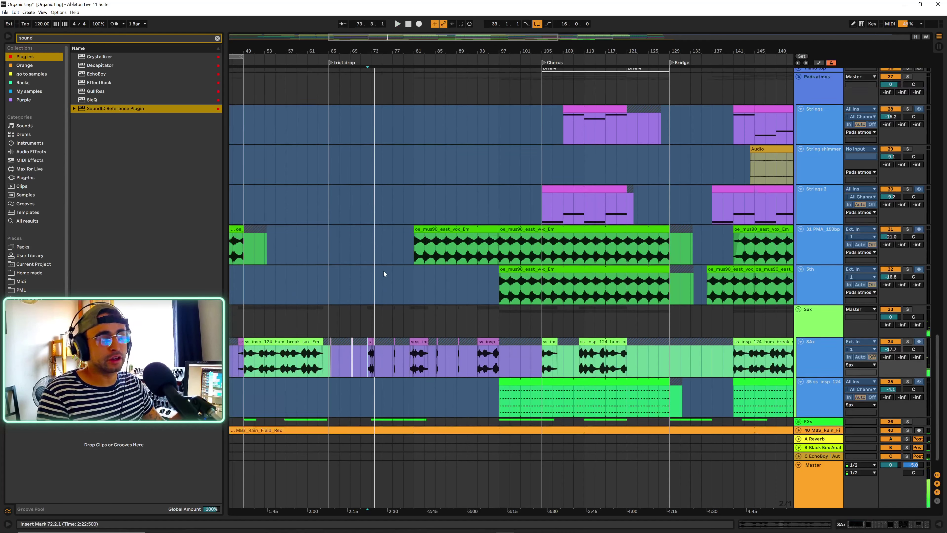
{"action": "scroll", "coordinate": [385, 274], "scroll_direction": "up", "scroll_amount": 9}
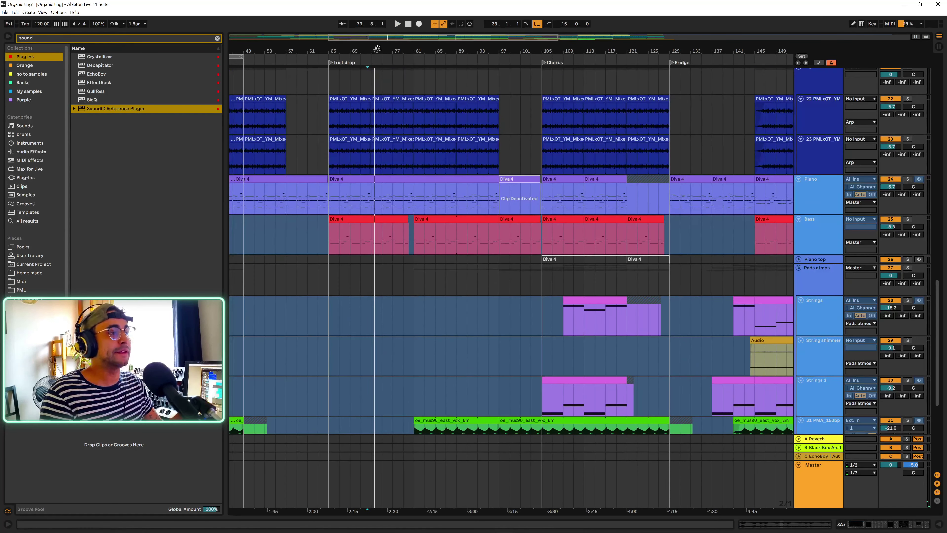
{"action": "left_click_drag", "start_coordinate": [376, 50], "coordinate": [383, 113]}
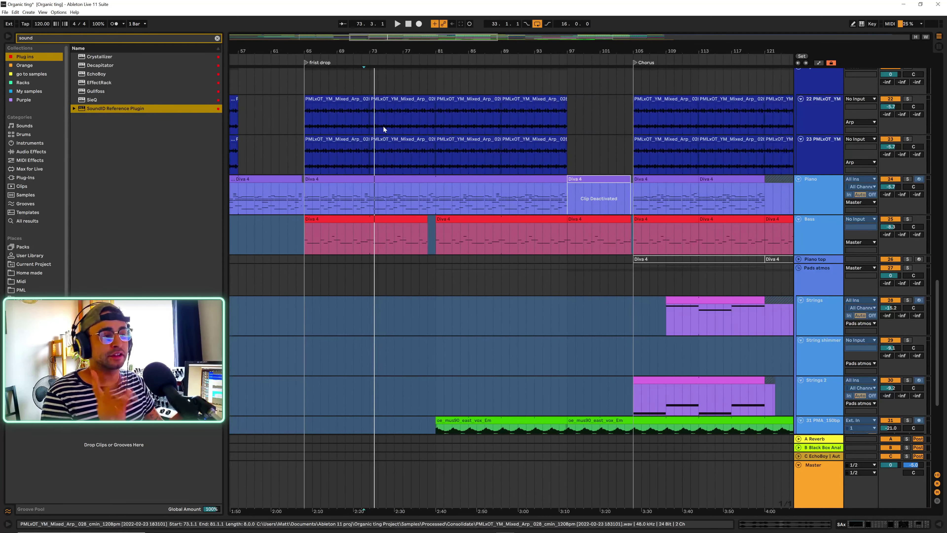
{"action": "left_click", "coordinate": [373, 182]}
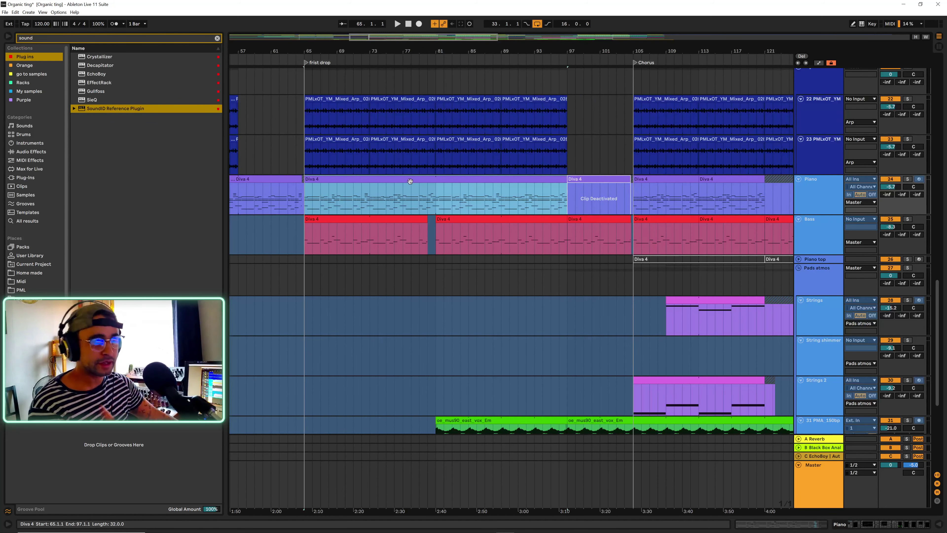
- View the piano Diva 4 clip's notes, then play from bar 73, then bar 60 and bar 52
{"action": "double_click", "coordinate": [377, 182]}
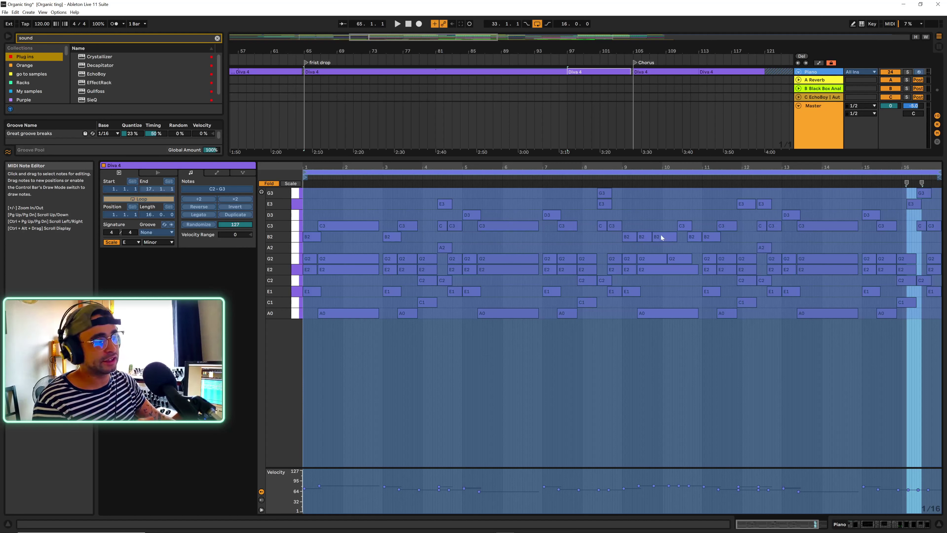
{"action": "key", "text": "ctrl+alt+l"}
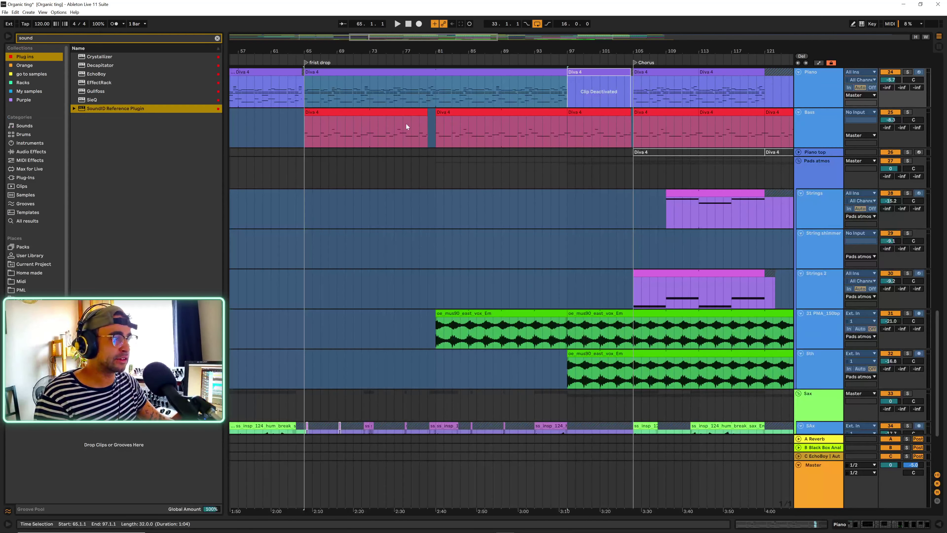
{"action": "scroll", "coordinate": [405, 149], "scroll_direction": "up", "scroll_amount": 3}
{"action": "left_click", "coordinate": [376, 155]}
{"action": "key", "text": "space"}
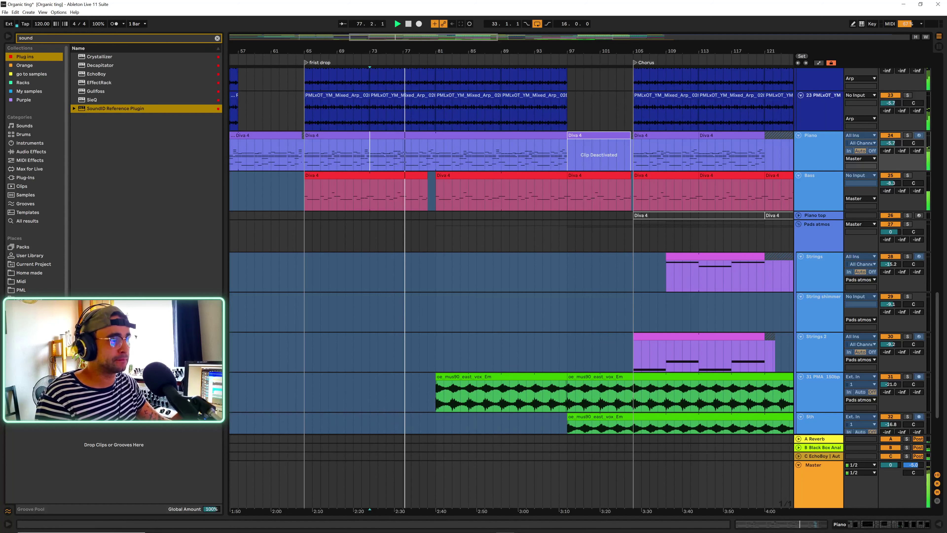
{"action": "scroll", "coordinate": [343, 148], "scroll_direction": "left", "scroll_amount": 5}
{"action": "left_click", "coordinate": [355, 164]}
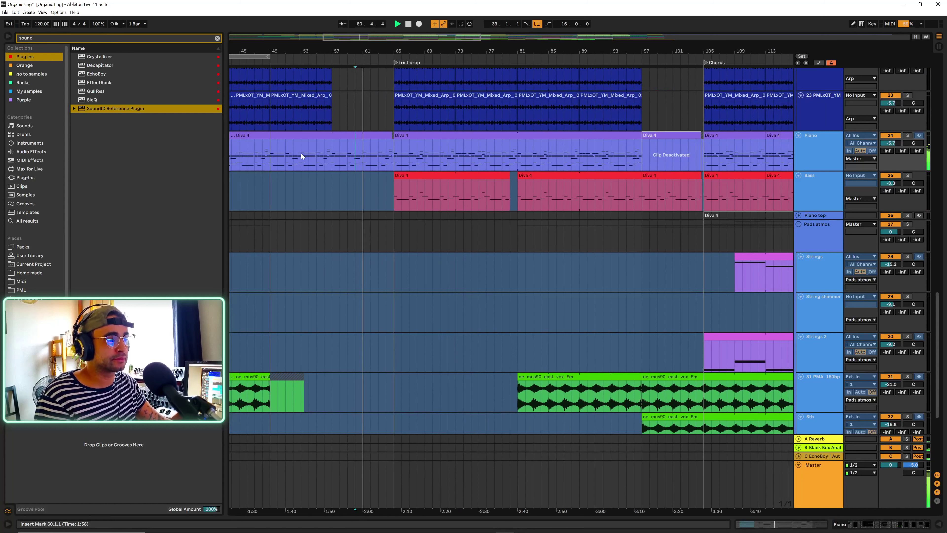
{"action": "left_click", "coordinate": [292, 162]}
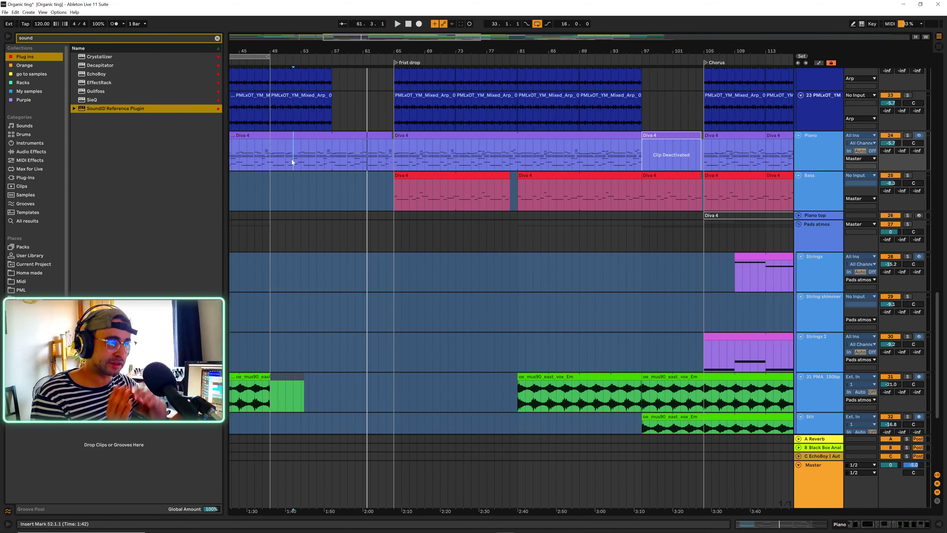
- Inspect the notes of the earlier and bar-65 piano Diva 4 clips, then select the Piano track
{"action": "double_click", "coordinate": [348, 137]}
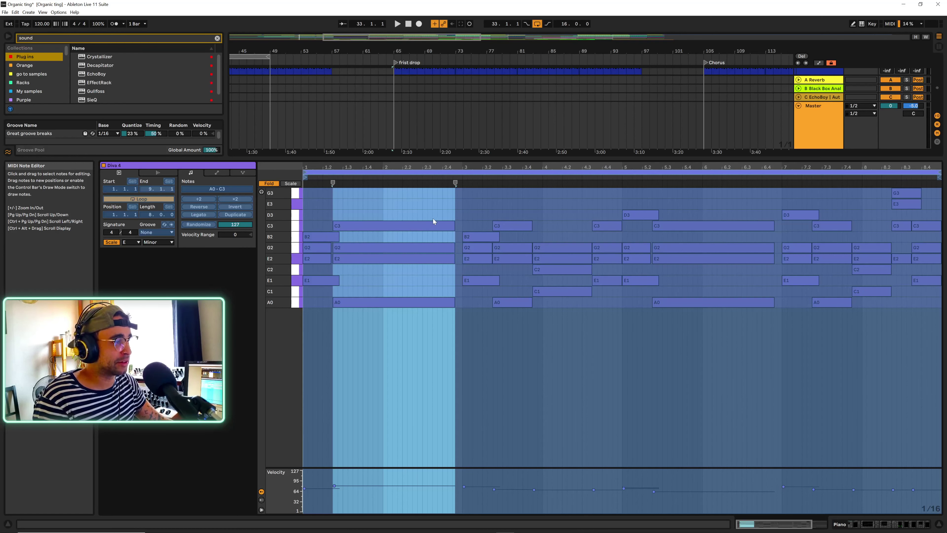
{"action": "left_click", "coordinate": [939, 524]}
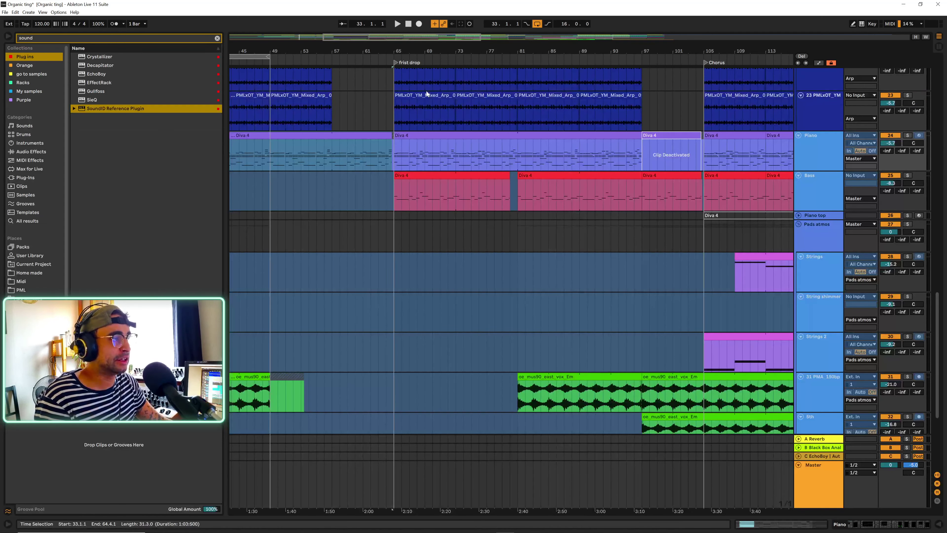
{"action": "left_click", "coordinate": [410, 133]}
{"action": "double_click", "coordinate": [409, 134]}
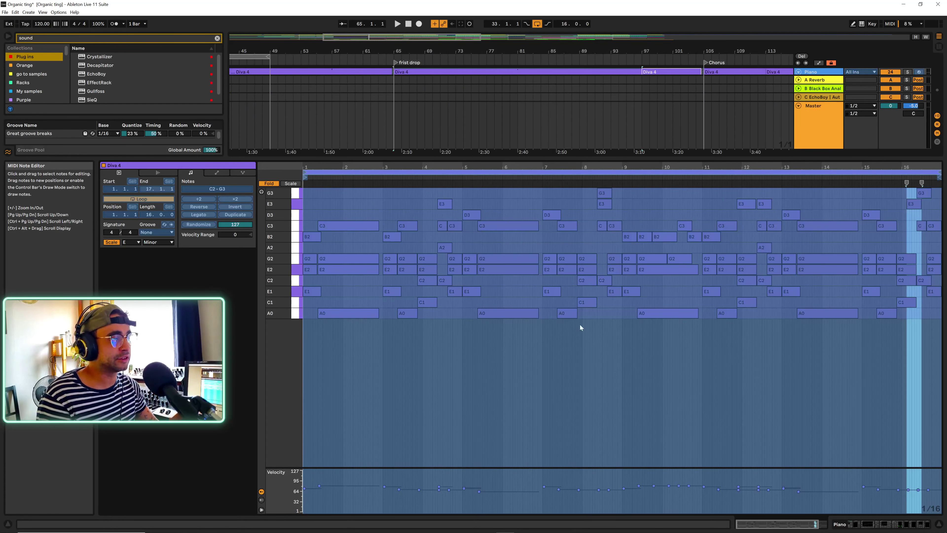
{"action": "left_click", "coordinate": [939, 524]}
{"action": "scroll", "coordinate": [624, 105], "scroll_direction": "down", "scroll_amount": 5}
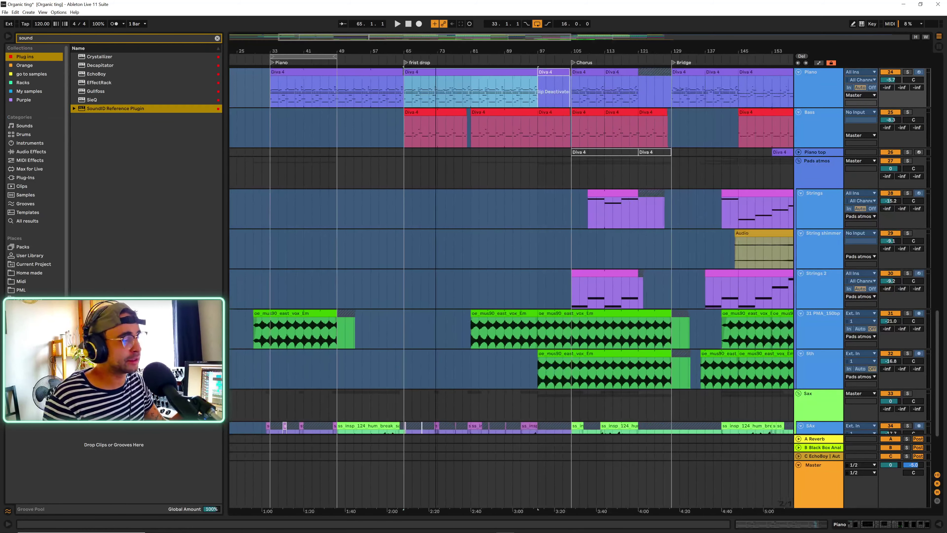
{"action": "left_click", "coordinate": [808, 95]}
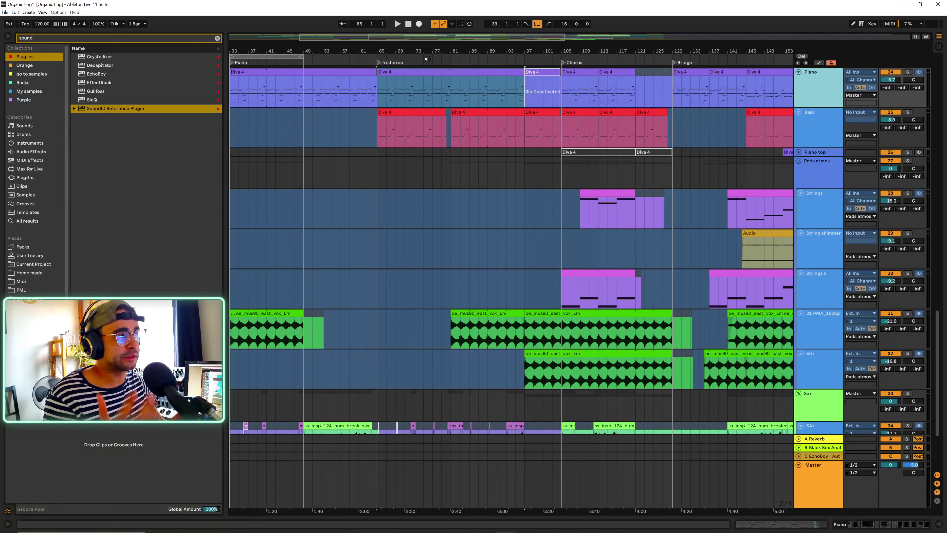
- Set the playback start point at bar 97 in the Arp track
{"action": "scroll", "coordinate": [387, 117], "scroll_direction": "right", "scroll_amount": 4}
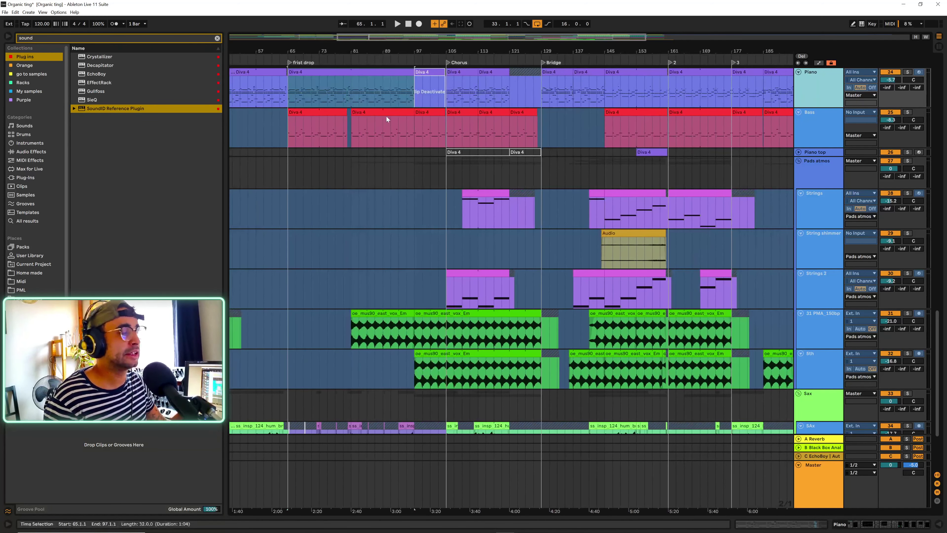
{"action": "left_click", "coordinate": [429, 95]}
{"action": "scroll", "coordinate": [424, 115], "scroll_direction": "up", "scroll_amount": 6}
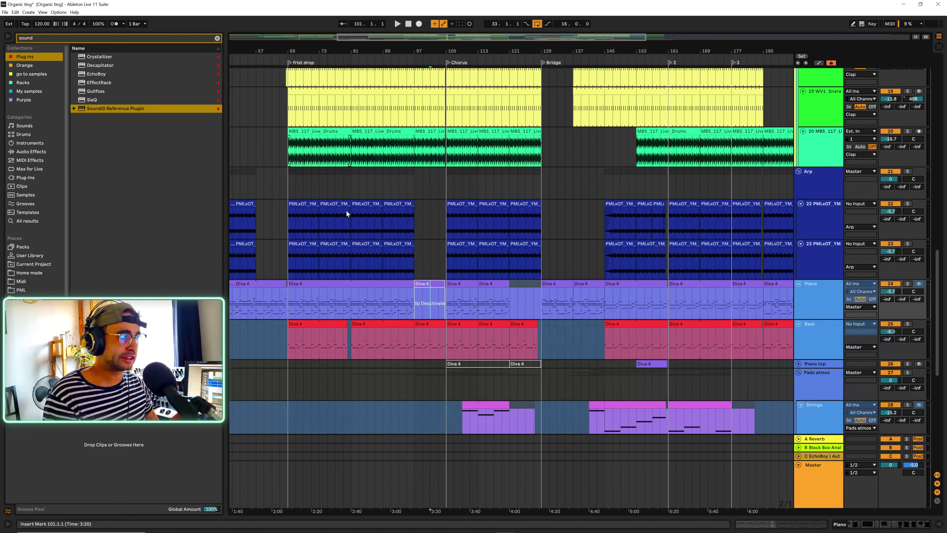
{"action": "left_click", "coordinate": [416, 181]}
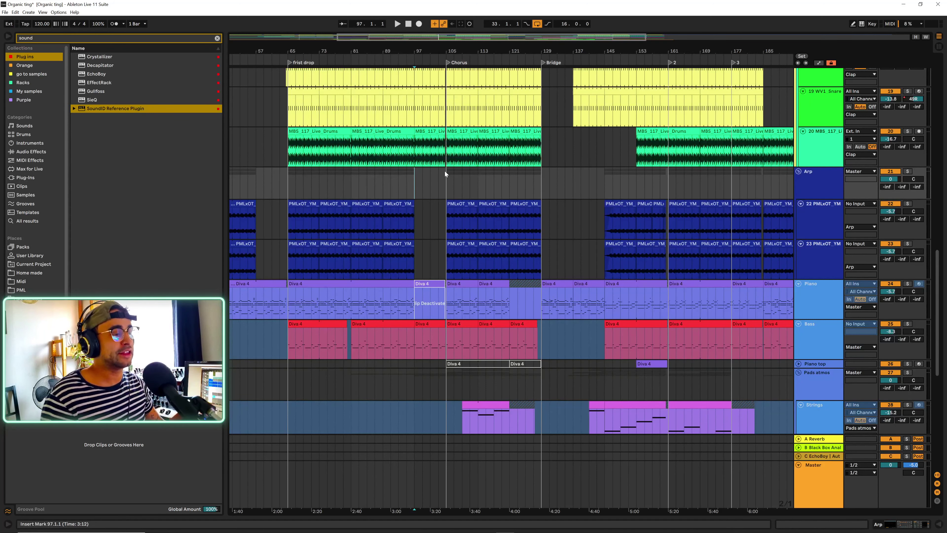
- Select the 35 ss_insp_124 sax loop track and show its device chain
{"action": "scroll", "coordinate": [445, 171], "scroll_direction": "down", "scroll_amount": 5}
{"action": "scroll", "coordinate": [438, 191], "scroll_direction": "down", "scroll_amount": 3}
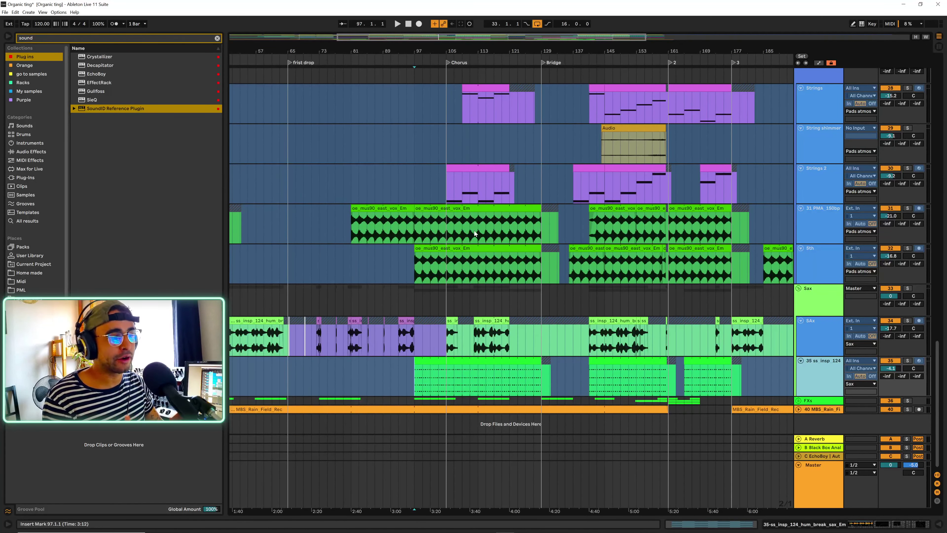
{"action": "key", "text": "Down"}
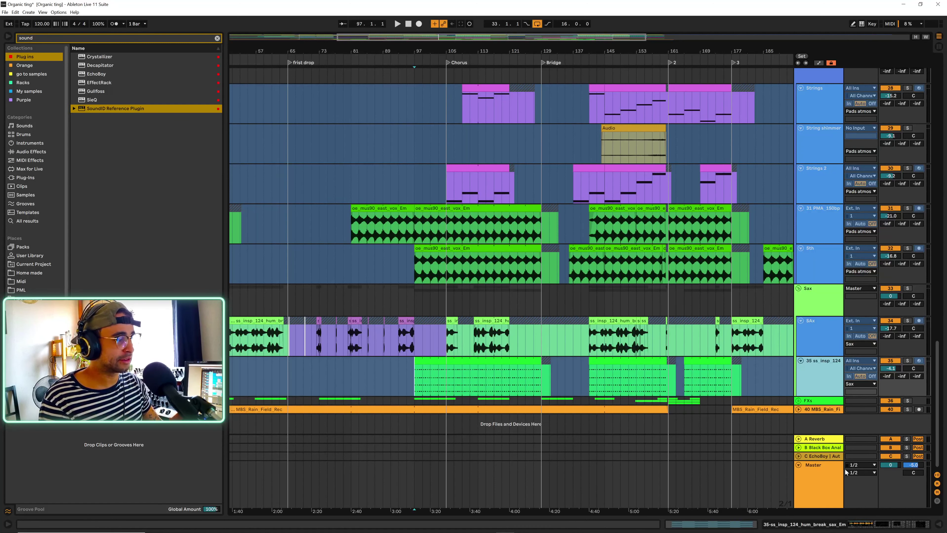
{"action": "key", "text": "Down"}
{"action": "key", "text": "shift+Tab"}
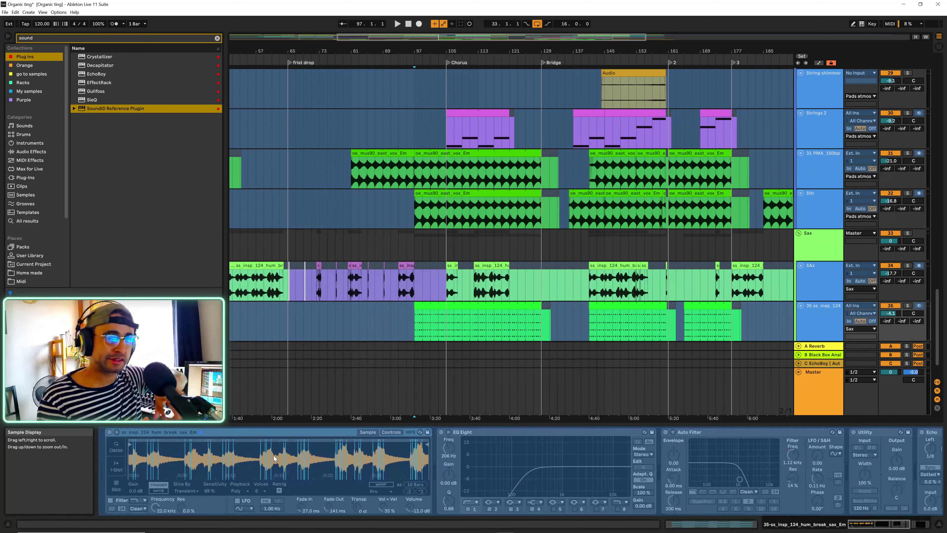
- Open the clip's notes, play its B1–F#2–D3–B3 chord, then hide the clip editor
{"action": "double_click", "coordinate": [472, 305]}
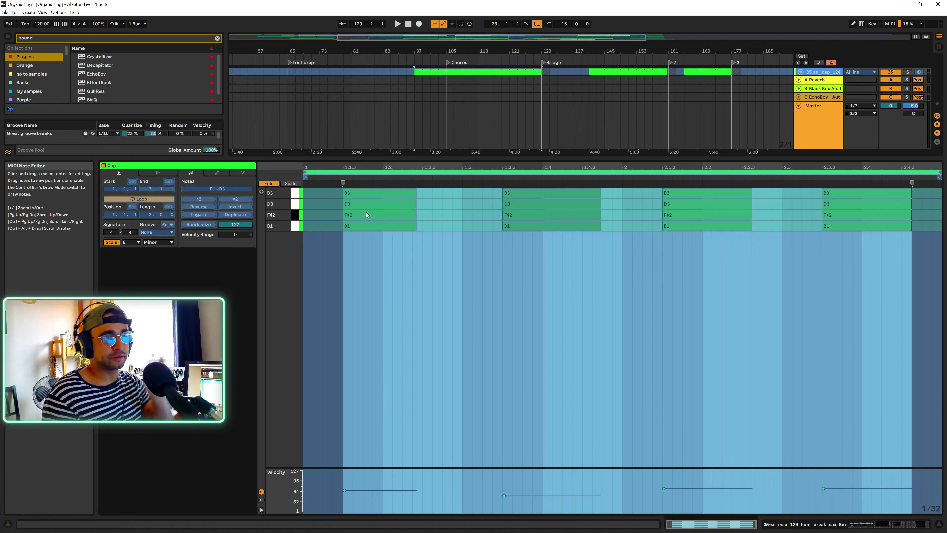
{"action": "key", "text": "space"}
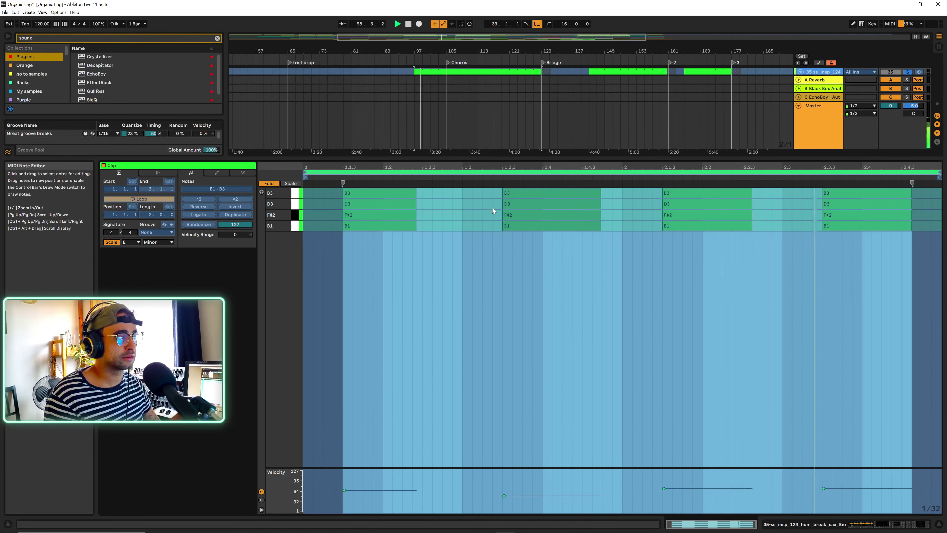
{"action": "left_click", "coordinate": [939, 526]}
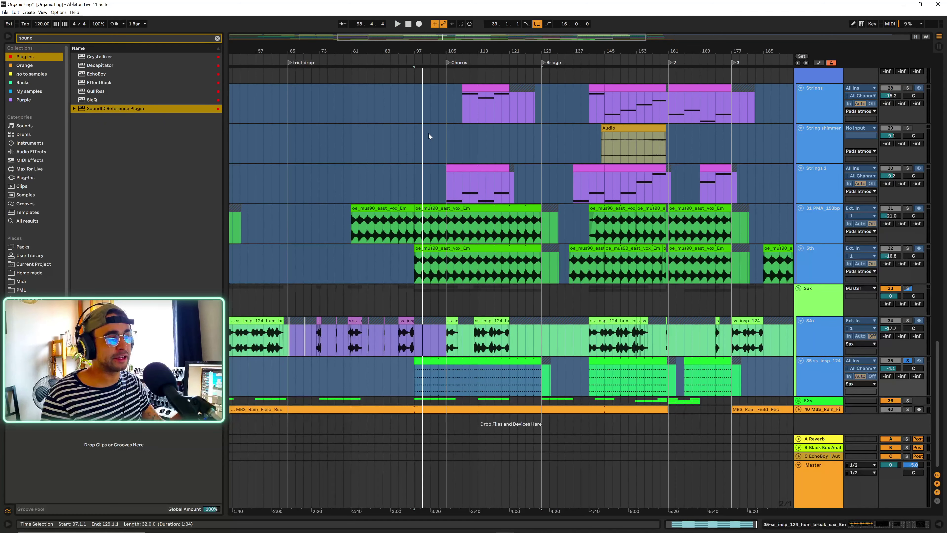
- Zoom into the arrangement around bar 105 and set the playback start point there
{"action": "scroll", "coordinate": [422, 124], "scroll_direction": "up", "scroll_amount": 5}
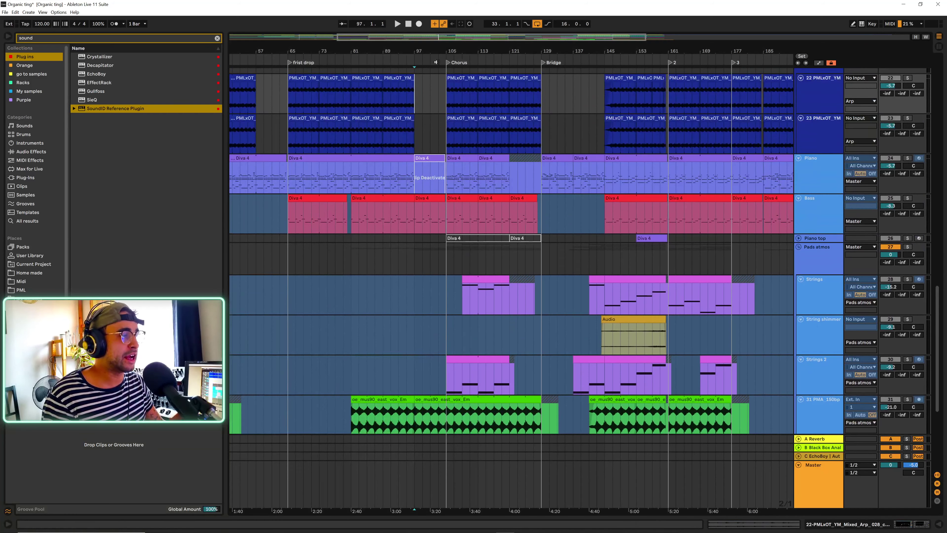
{"action": "left_click_drag", "start_coordinate": [452, 48], "coordinate": [451, 69]}
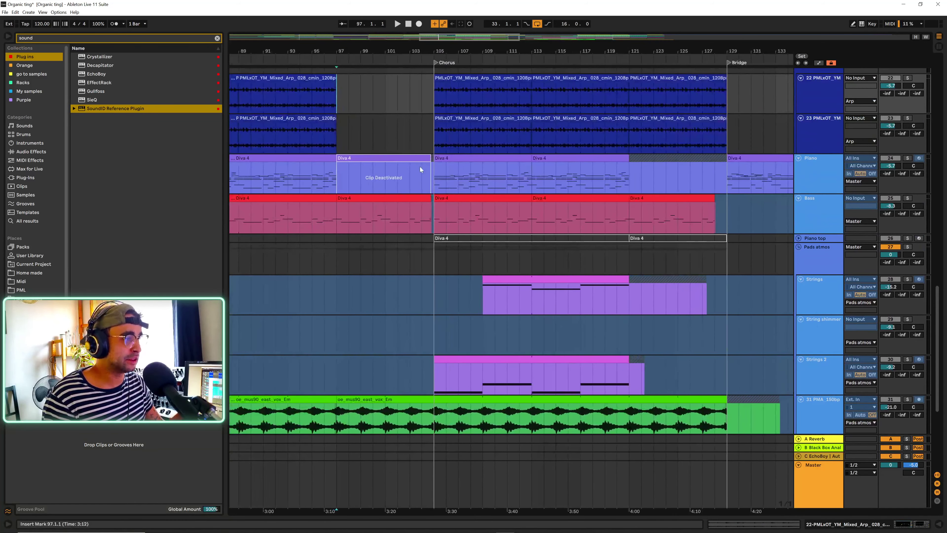
{"action": "scroll", "coordinate": [414, 162], "scroll_direction": "up", "scroll_amount": 10}
{"action": "scroll", "coordinate": [443, 157], "scroll_direction": "up", "scroll_amount": 10}
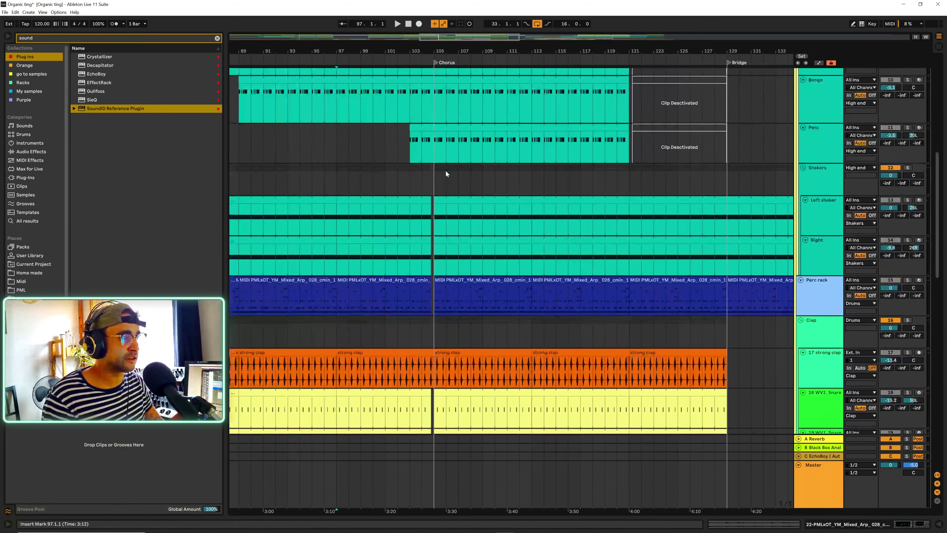
{"action": "scroll", "coordinate": [413, 112], "scroll_direction": "up", "scroll_amount": 3}
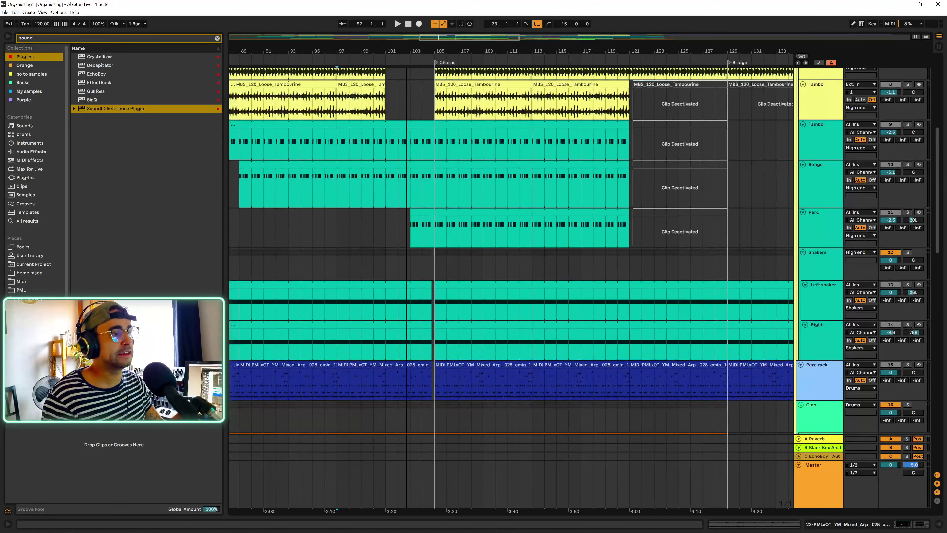
{"action": "scroll", "coordinate": [414, 127], "scroll_direction": "down", "scroll_amount": 2, "text": "ctrl"}
{"action": "scroll", "coordinate": [415, 148], "scroll_direction": "up", "scroll_amount": 2}
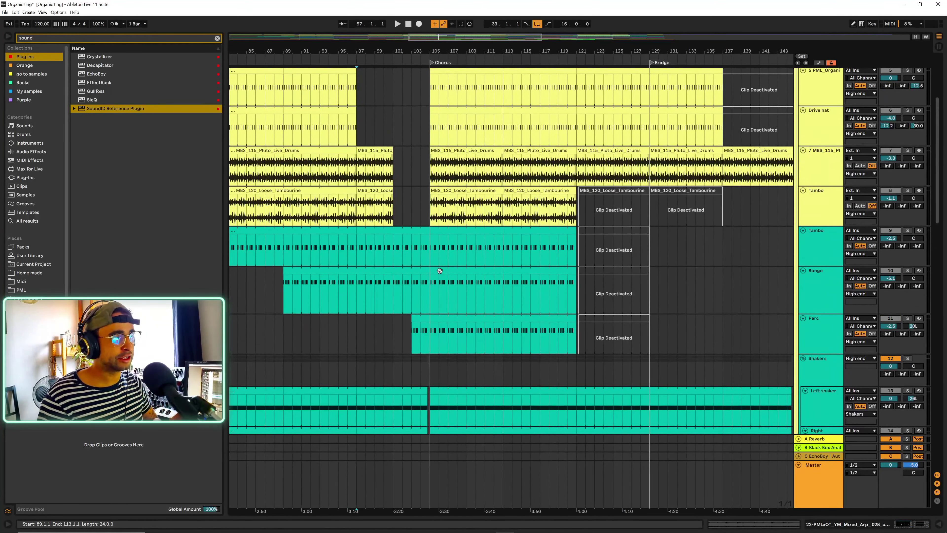
{"action": "left_click", "coordinate": [393, 249]}
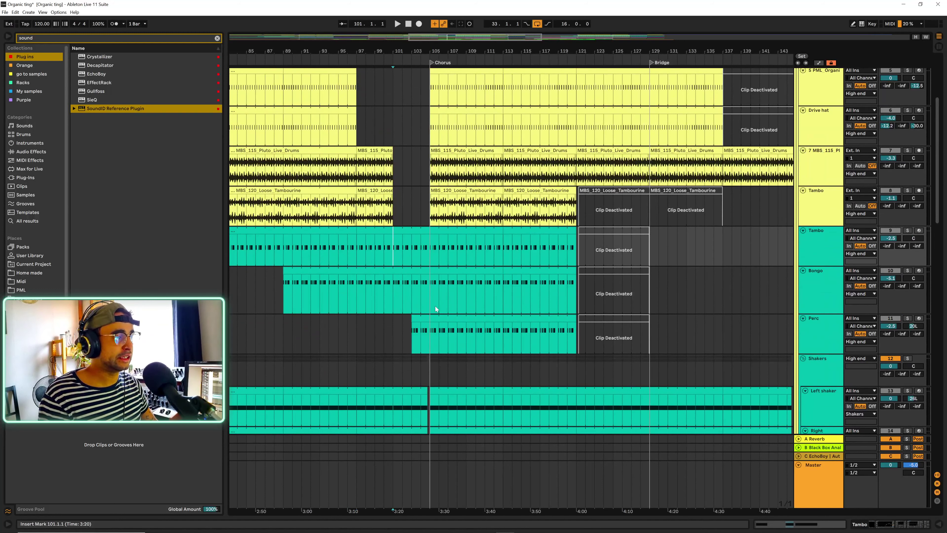
{"action": "left_click", "coordinate": [426, 283]}
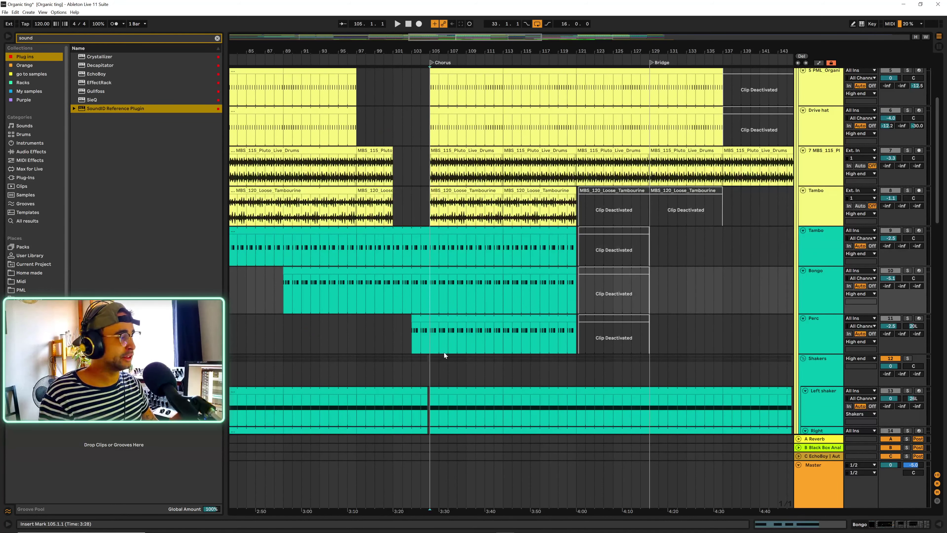
- Solo Tambo, Bongo and Perc together, play from bar 105, then clear the solo
{"action": "left_click", "coordinate": [829, 253]}
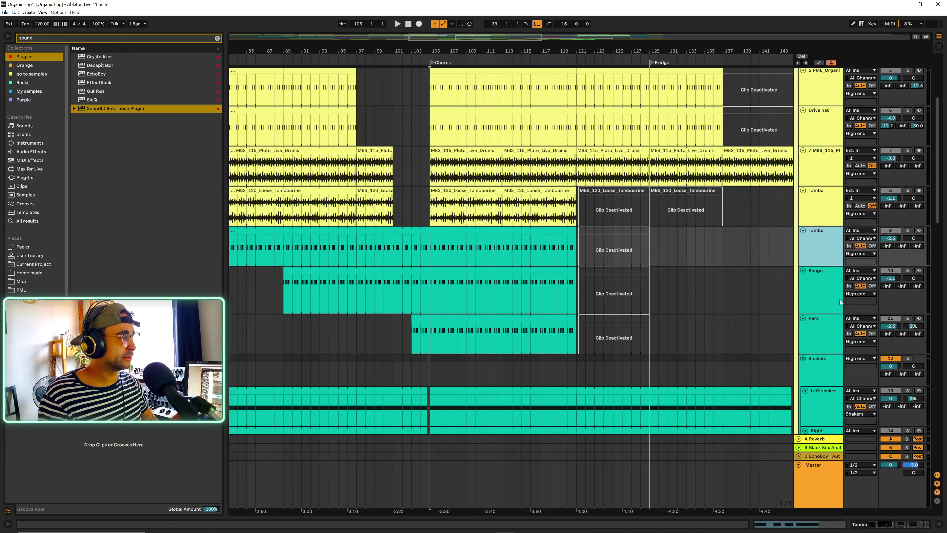
{"action": "left_click", "coordinate": [825, 339], "text": "shift"}
{"action": "left_click", "coordinate": [909, 229]}
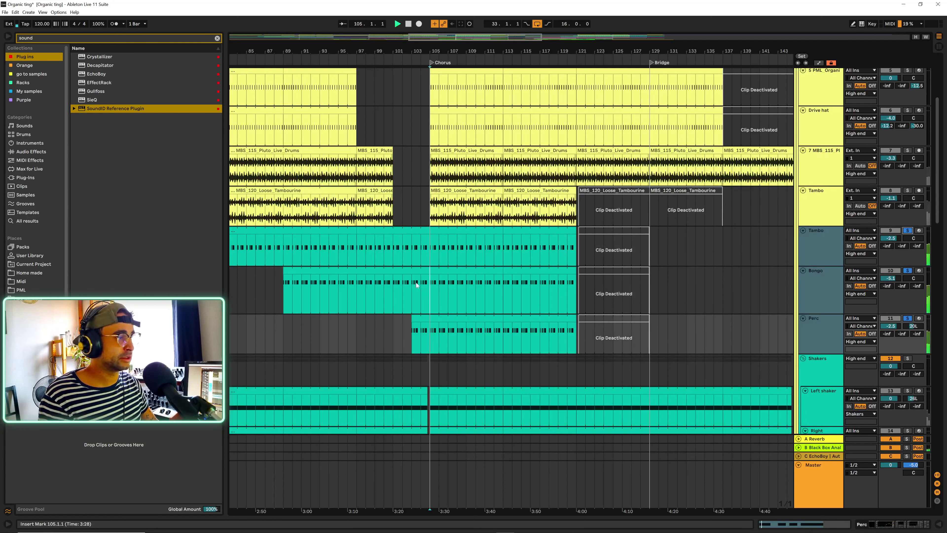
{"action": "key", "text": "space"}
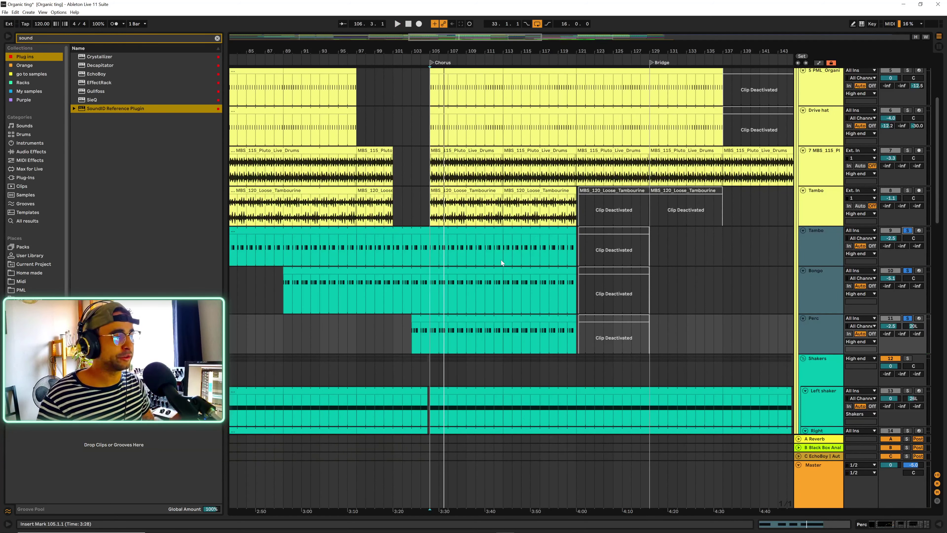
{"action": "left_click", "coordinate": [908, 230]}
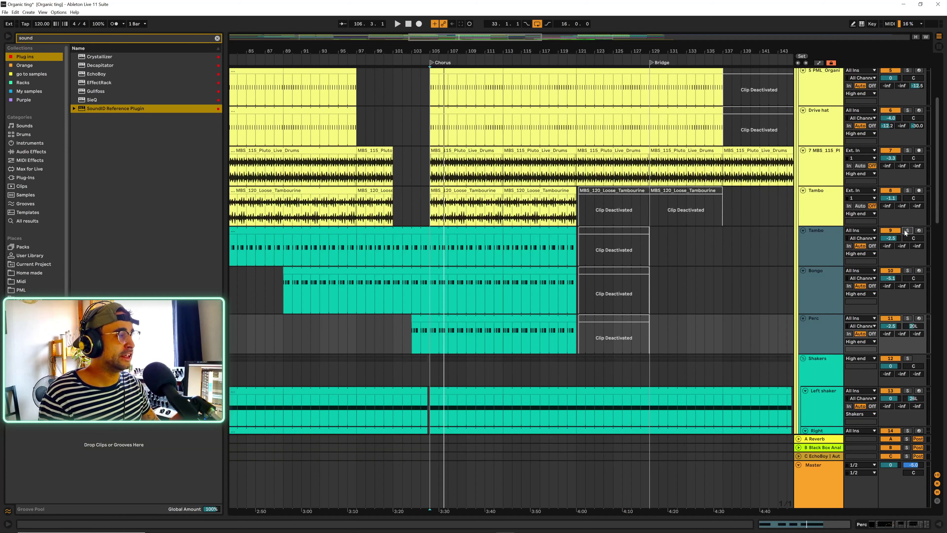
- Play the full mix again from near bar 97, zoomed out slightly
{"action": "scroll", "coordinate": [422, 203], "scroll_direction": "up", "scroll_amount": 1}
{"action": "scroll", "coordinate": [422, 204], "scroll_direction": "up", "scroll_amount": 3}
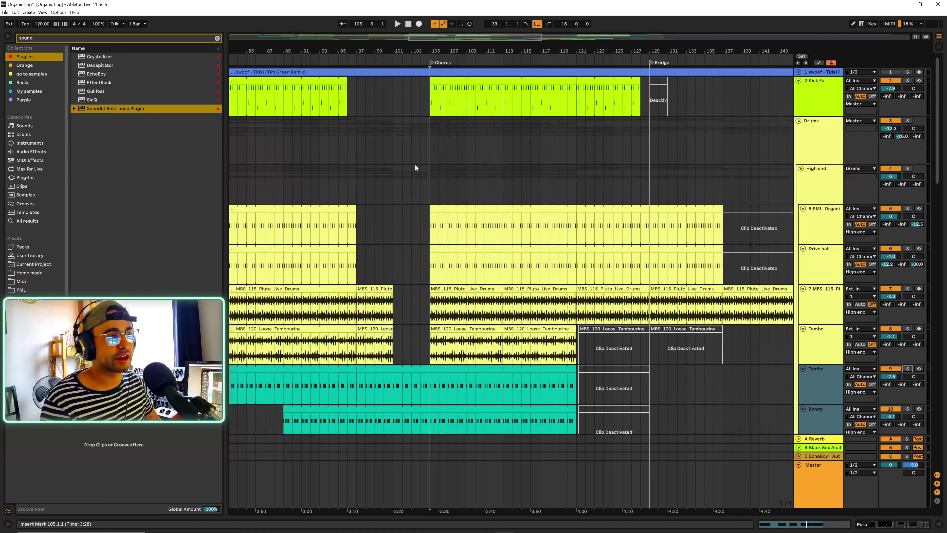
{"action": "scroll", "coordinate": [424, 201], "scroll_direction": "down", "scroll_amount": 7}
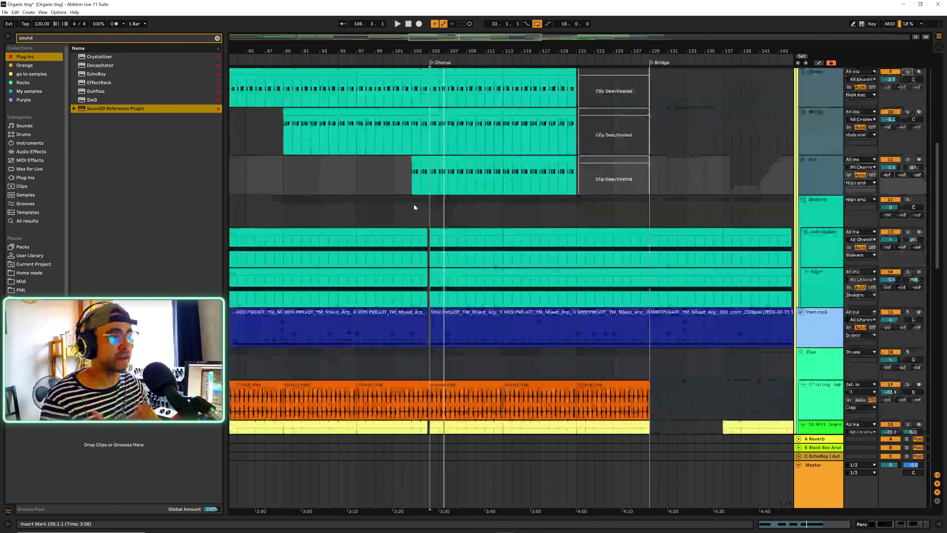
{"action": "left_click", "coordinate": [364, 171]}
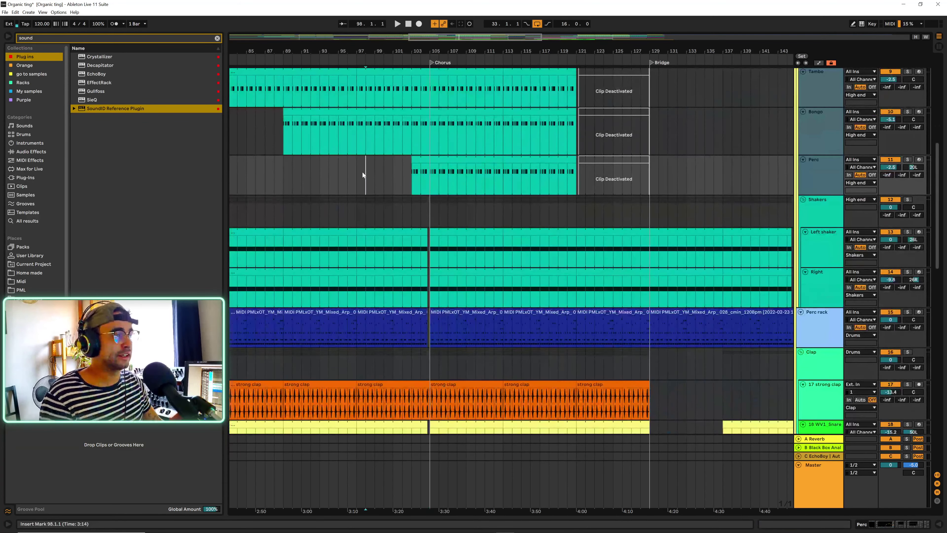
{"action": "key", "text": "minus"}
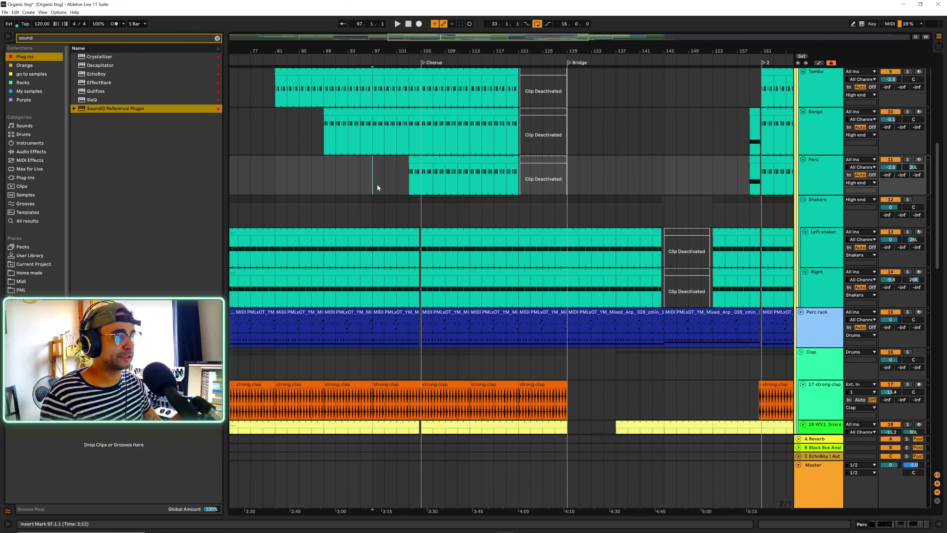
{"action": "key", "text": "space"}
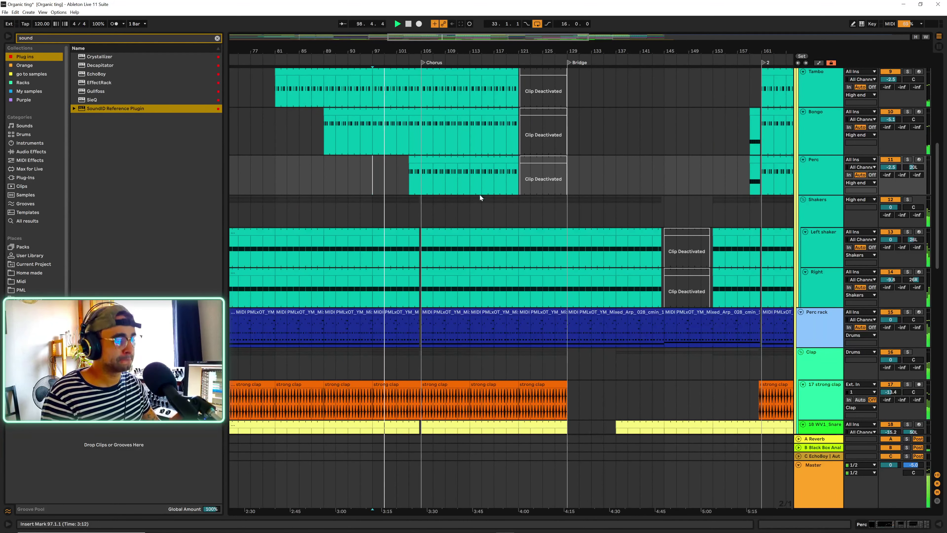
{"action": "scroll", "coordinate": [480, 198], "scroll_direction": "down", "scroll_amount": 5}
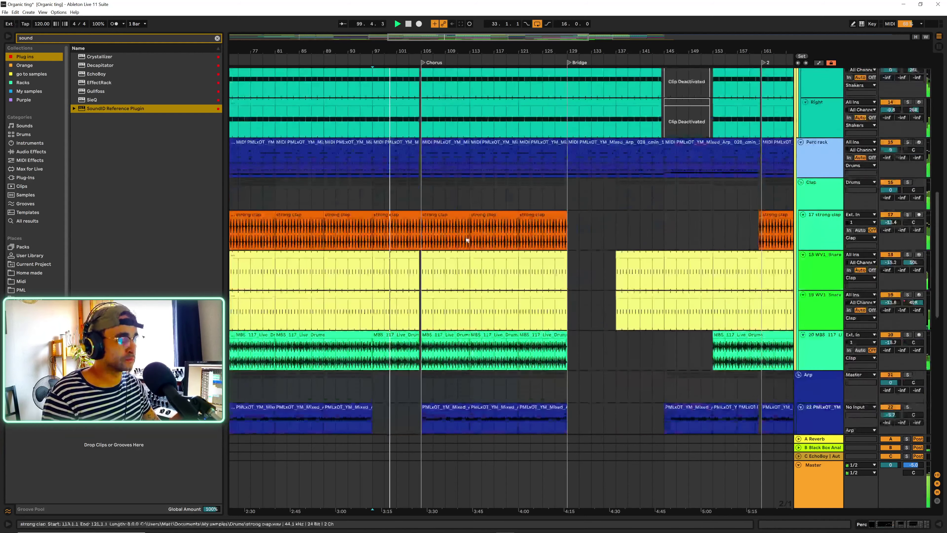
{"action": "scroll", "coordinate": [467, 240], "scroll_direction": "down", "scroll_amount": 15}
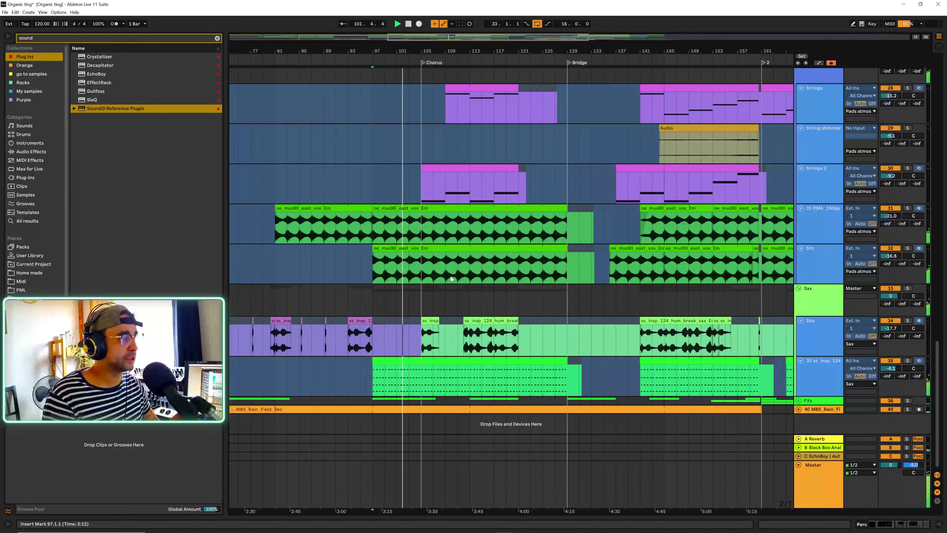
- Jump to bar 105, zoom out to the whole song, and play from bar 117 on SAx
{"action": "left_click", "coordinate": [425, 263]}
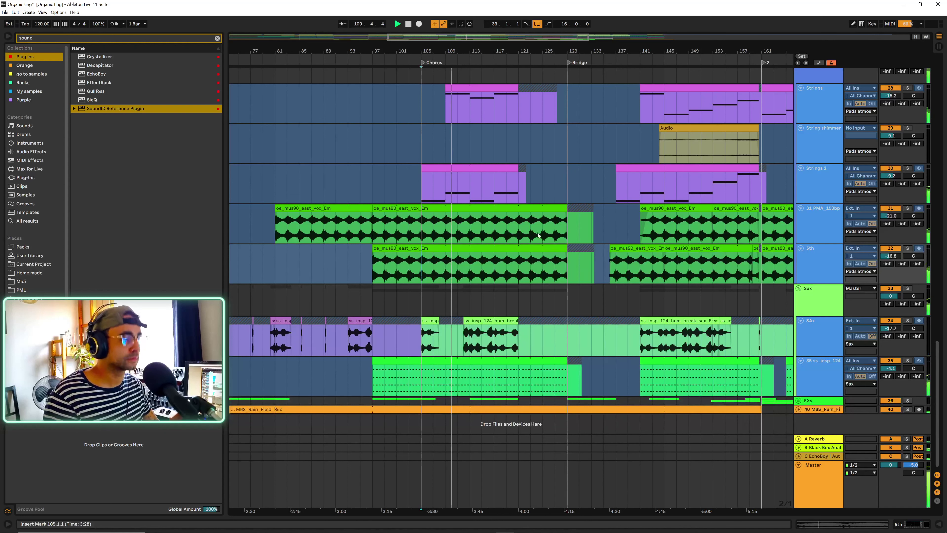
{"action": "scroll", "coordinate": [538, 235], "scroll_direction": "up", "scroll_amount": 3}
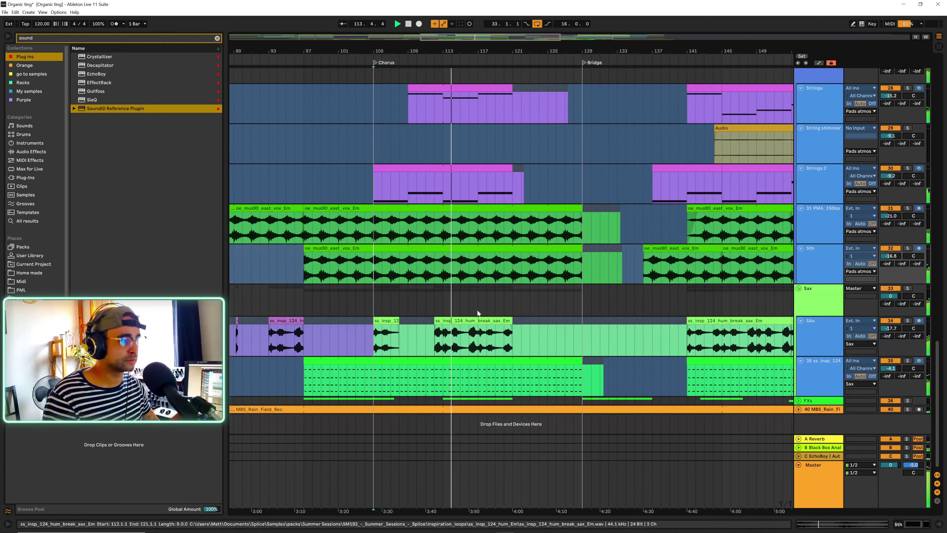
{"action": "key", "text": "minus"}
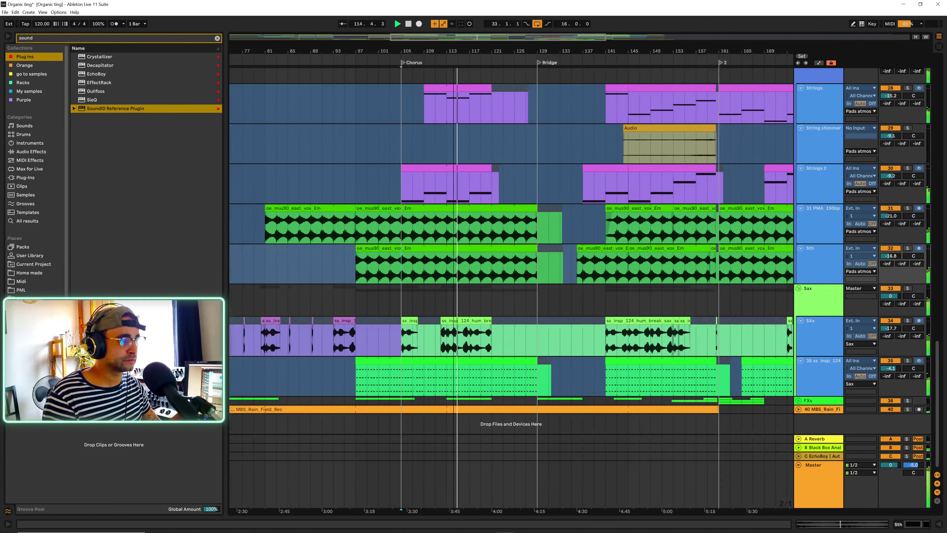
{"action": "key", "text": "minus"}
{"action": "key", "text": "minus"}
{"action": "key", "text": "minus"}
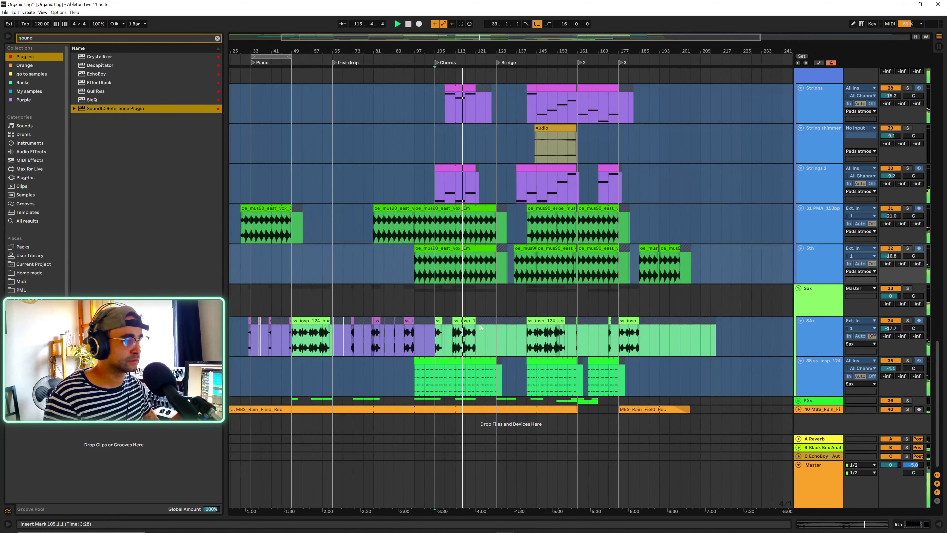
{"action": "left_click", "coordinate": [489, 331]}
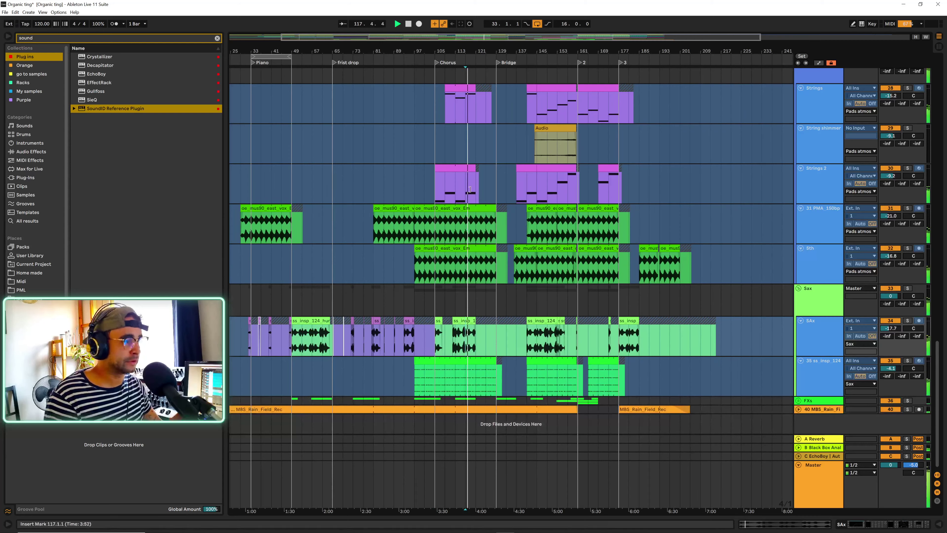
{"action": "scroll", "coordinate": [470, 190], "scroll_direction": "up", "scroll_amount": 3}
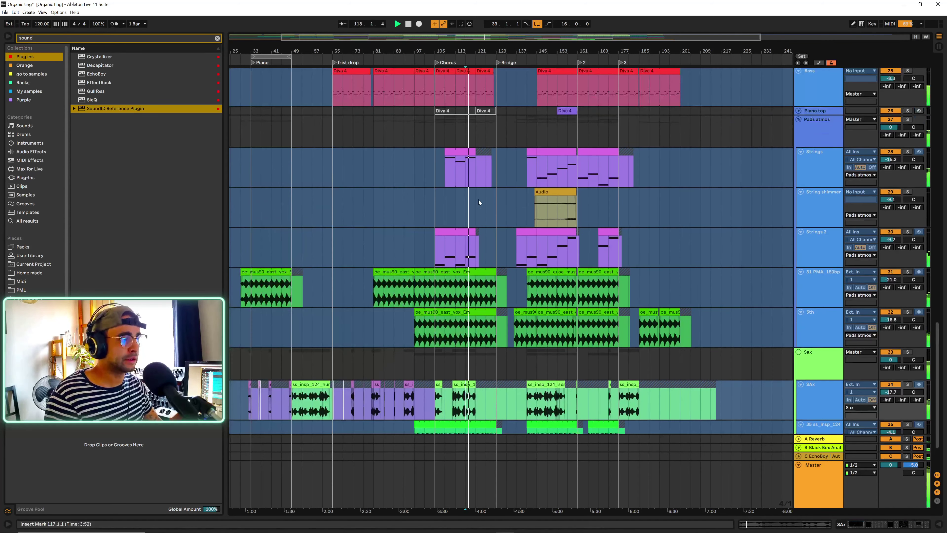
- Select the Strings clips at the Chorus and bar 105, then zoom out to bars 41–201
{"action": "left_click", "coordinate": [455, 153]}
{"action": "left_click", "coordinate": [460, 231]}
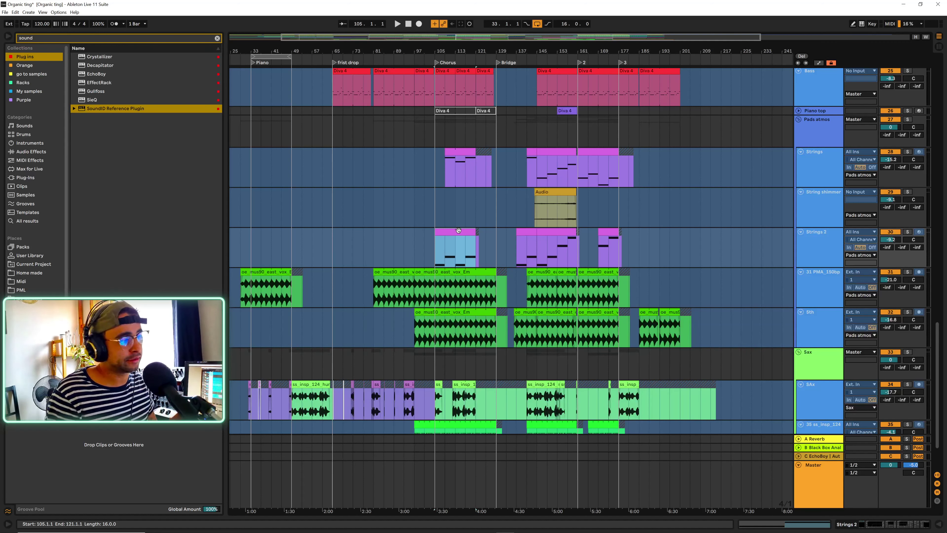
{"action": "scroll", "coordinate": [413, 203], "scroll_direction": "up", "scroll_amount": 3}
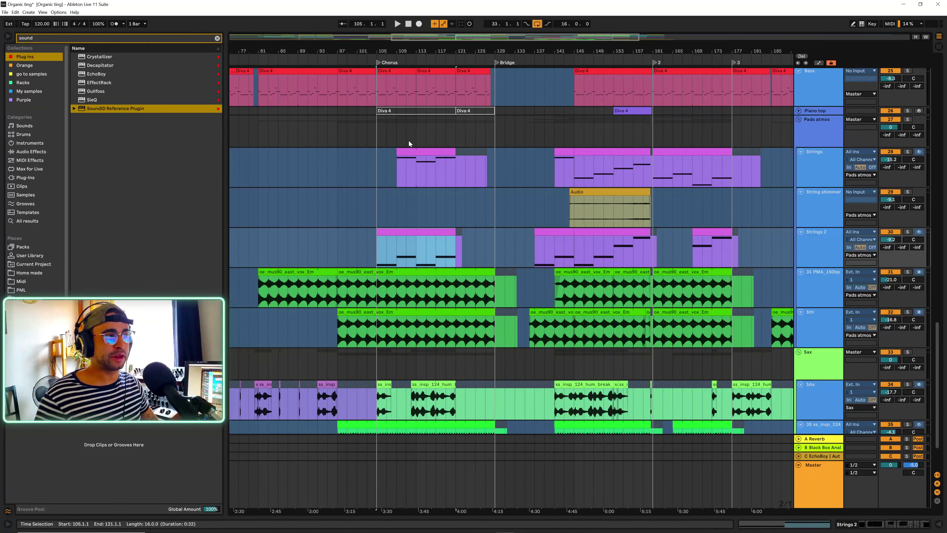
{"action": "left_click_drag", "start_coordinate": [372, 54], "coordinate": [479, 123]}
- Play from bar 65 and the Chorus at bar 105, reset to bar 49, and zoom onto Chorus–Bridge
{"action": "left_click", "coordinate": [352, 96]}
{"action": "key", "text": "space"}
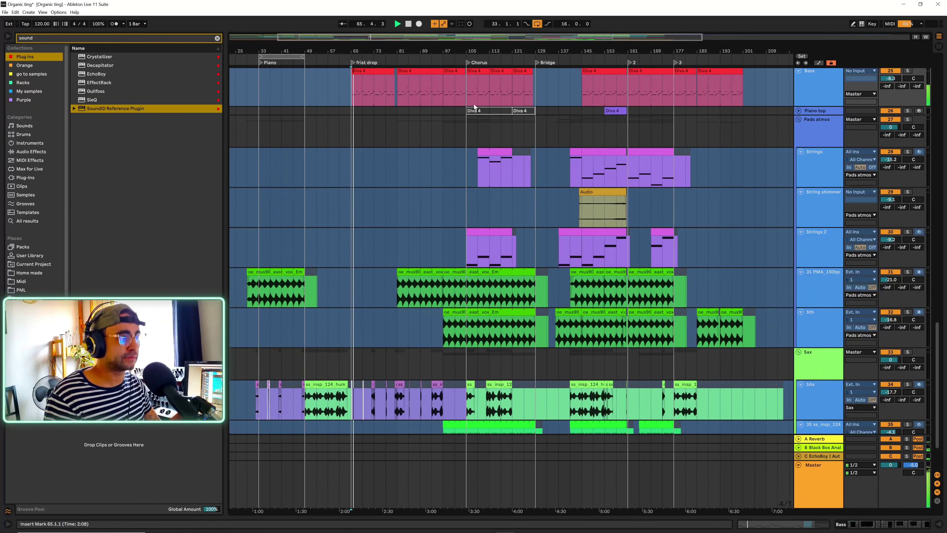
{"action": "left_click", "coordinate": [466, 91]}
{"action": "key", "text": "space"}
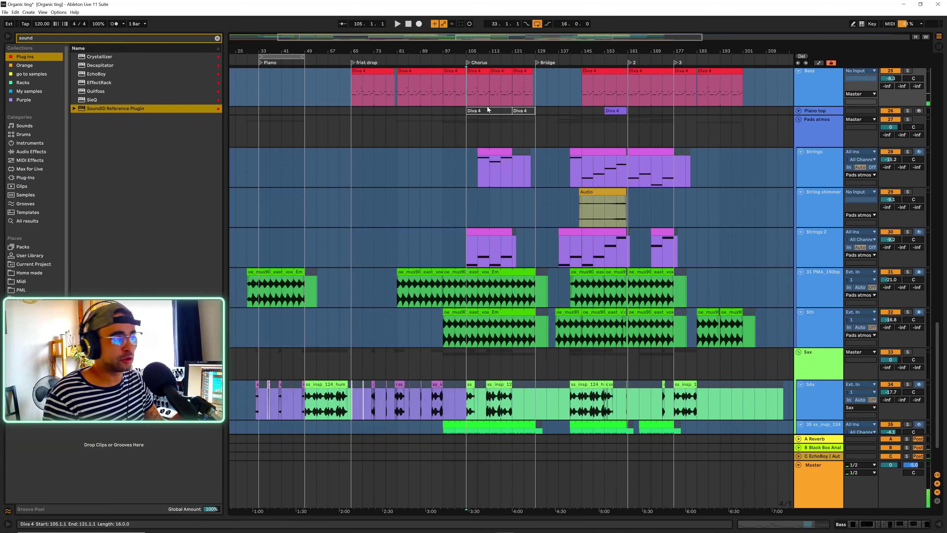
{"action": "key", "text": "space"}
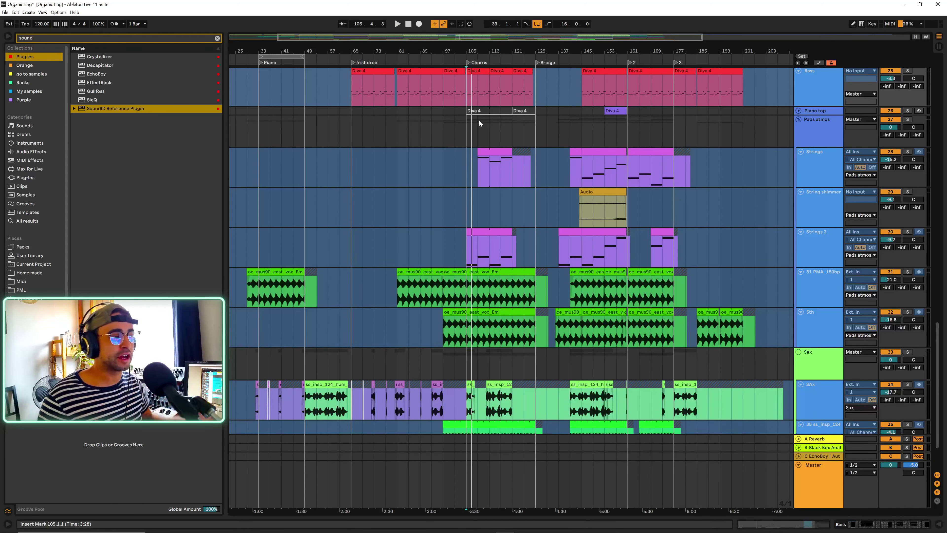
{"action": "scroll", "coordinate": [495, 371], "scroll_direction": "down", "scroll_amount": 1}
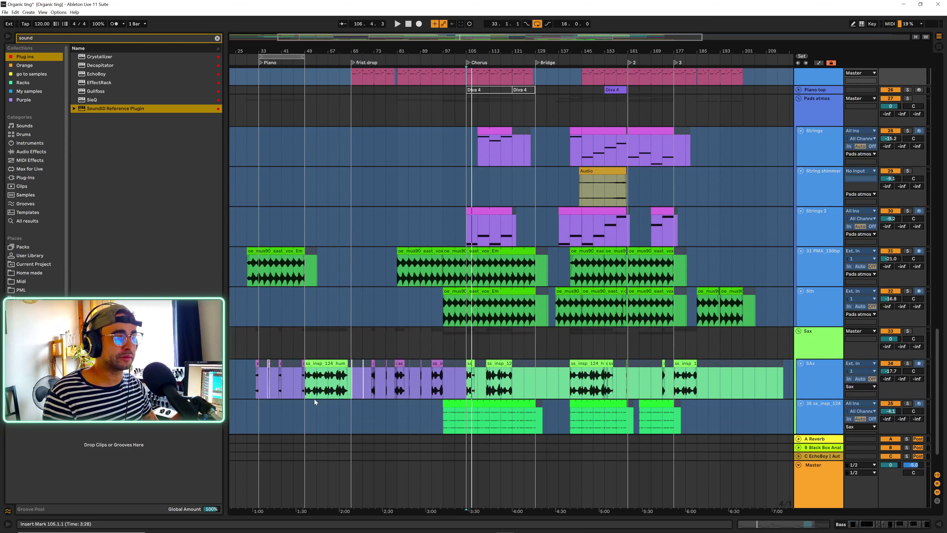
{"action": "left_click", "coordinate": [305, 384]}
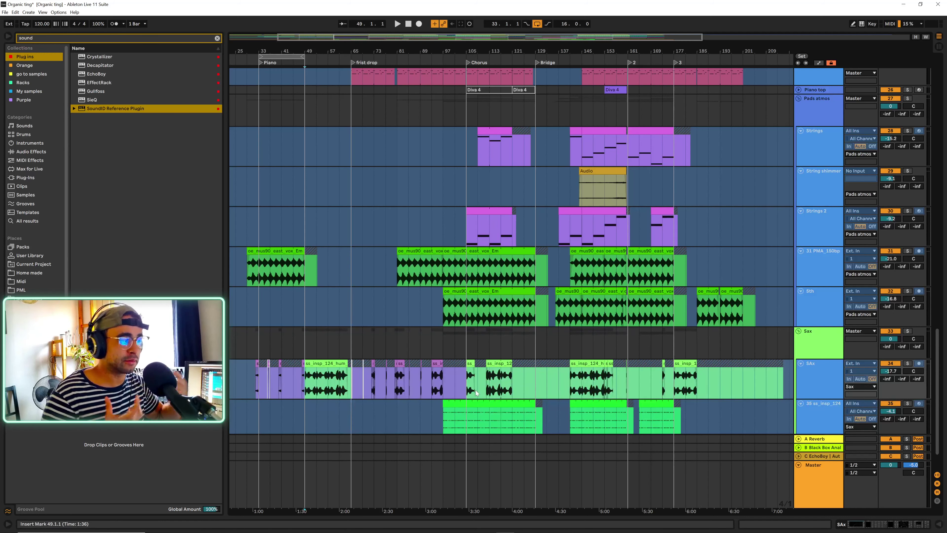
{"action": "left_click_drag", "start_coordinate": [560, 51], "coordinate": [417, 64]}
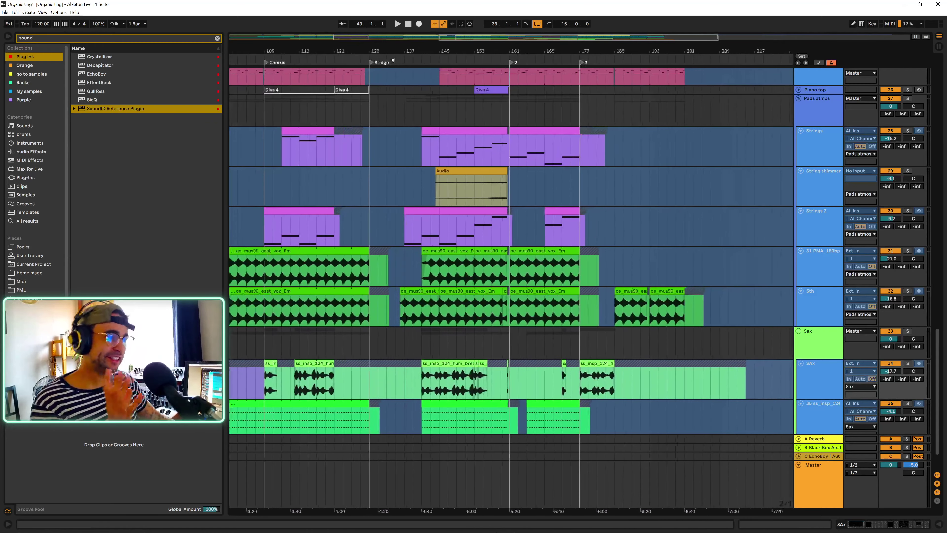
- Set the play position at bar 129 and select the piano Diva 4 clip there
{"action": "left_click", "coordinate": [371, 107]}
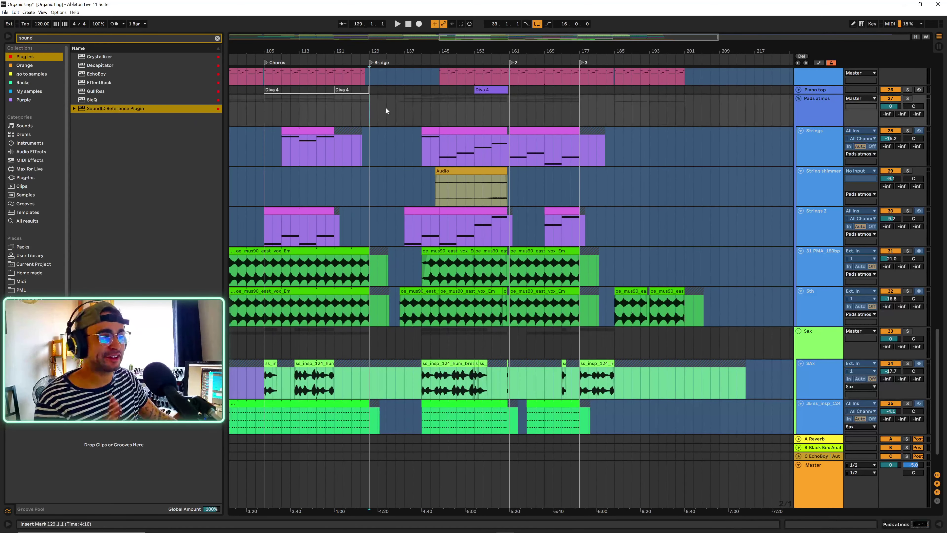
{"action": "scroll", "coordinate": [394, 137], "scroll_direction": "up", "scroll_amount": 6}
{"action": "scroll", "coordinate": [381, 207], "scroll_direction": "up", "scroll_amount": 2}
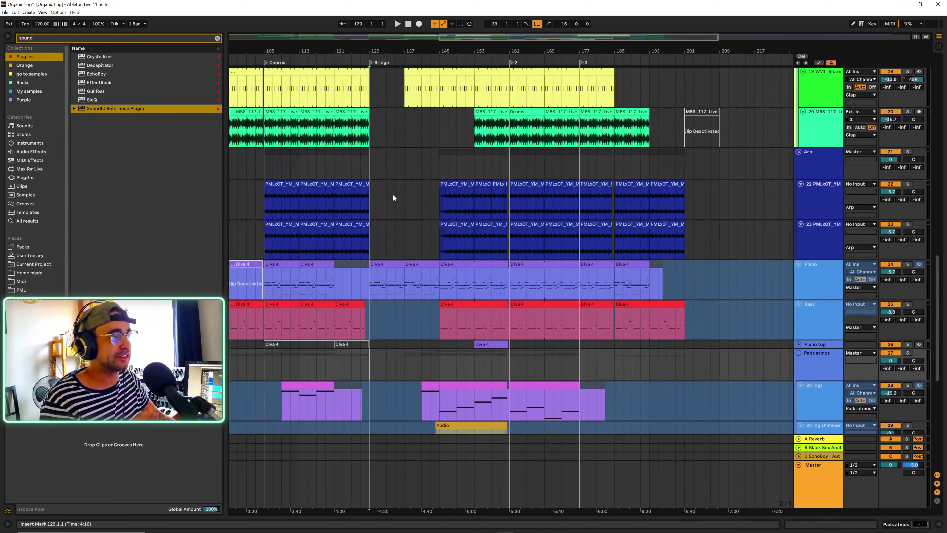
{"action": "left_click", "coordinate": [388, 264]}
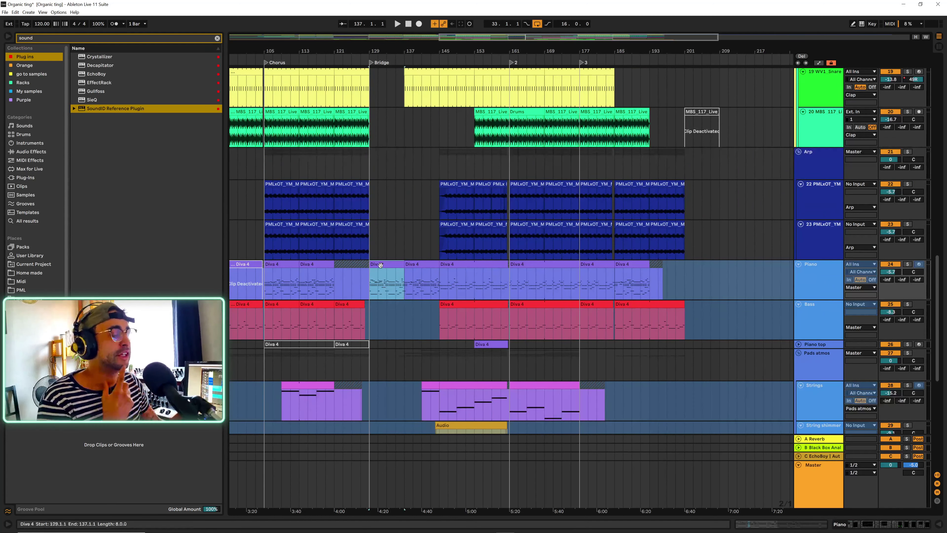
{"action": "left_click", "coordinate": [372, 284]}
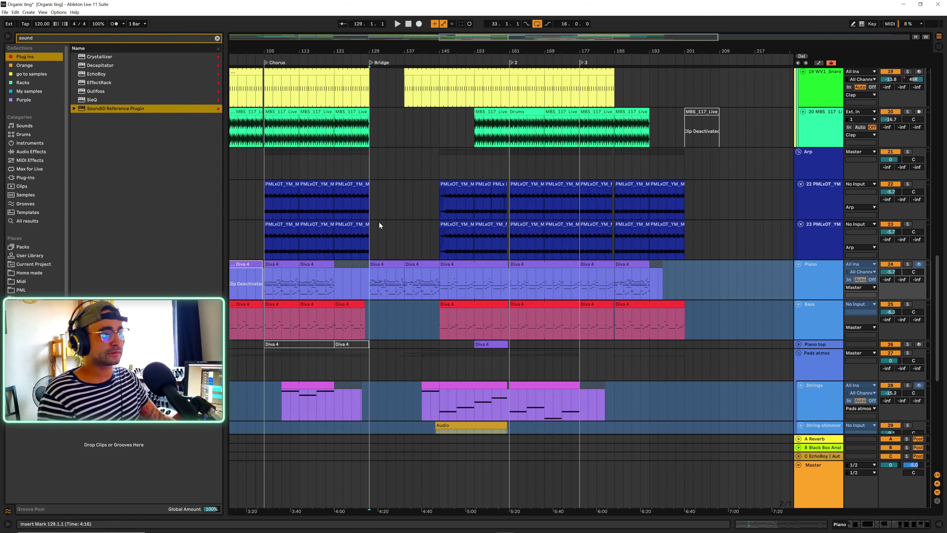
{"action": "left_click", "coordinate": [388, 266]}
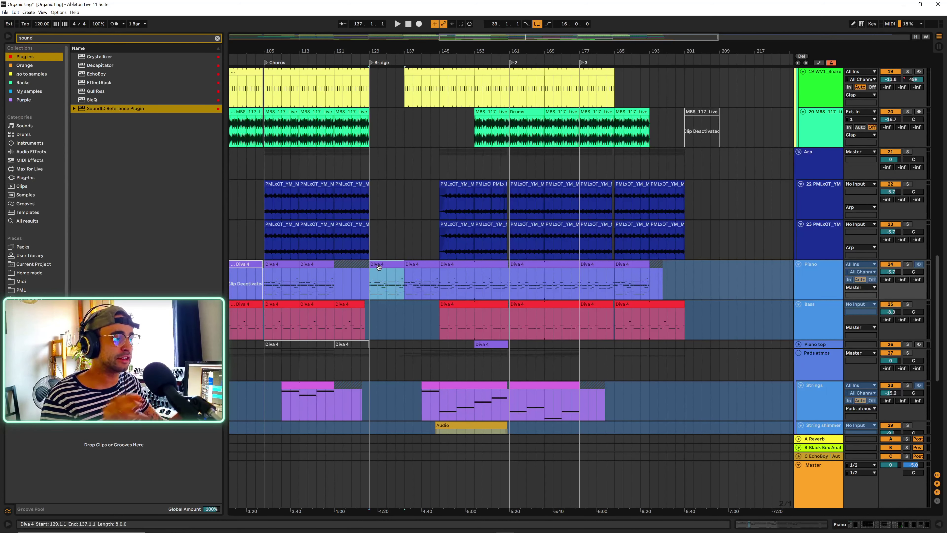
- Play from bar 127 into the Bridge and reselect the piano Diva 4 clip
{"action": "left_click", "coordinate": [360, 166]}
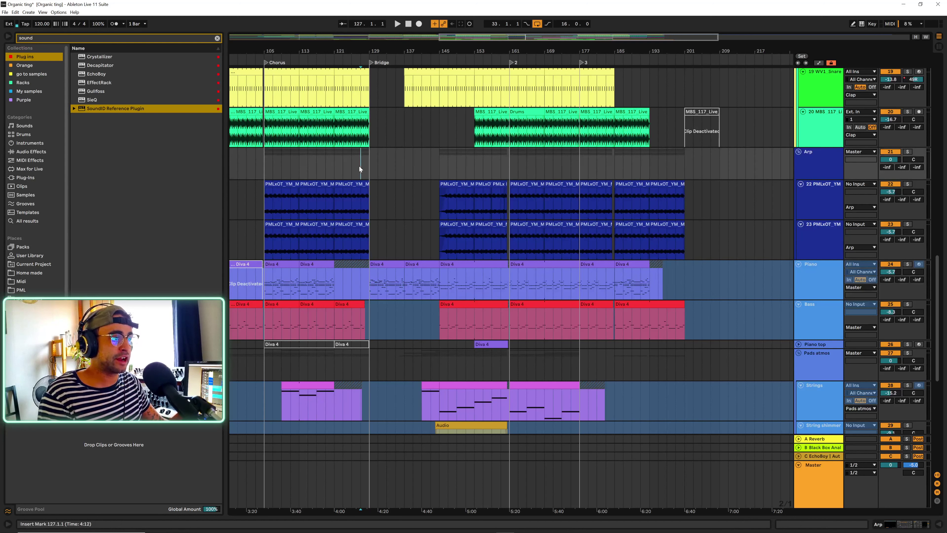
{"action": "key", "text": "space"}
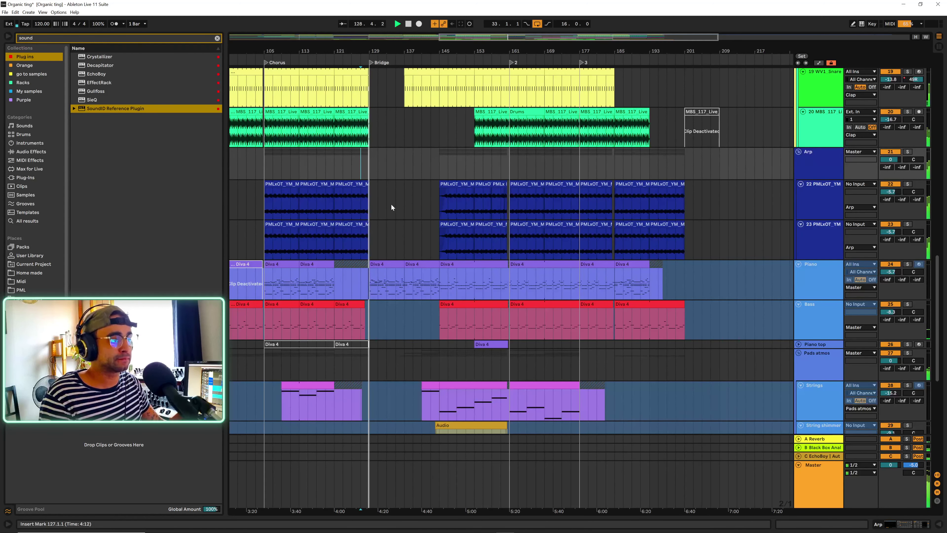
{"action": "left_click", "coordinate": [387, 264]}
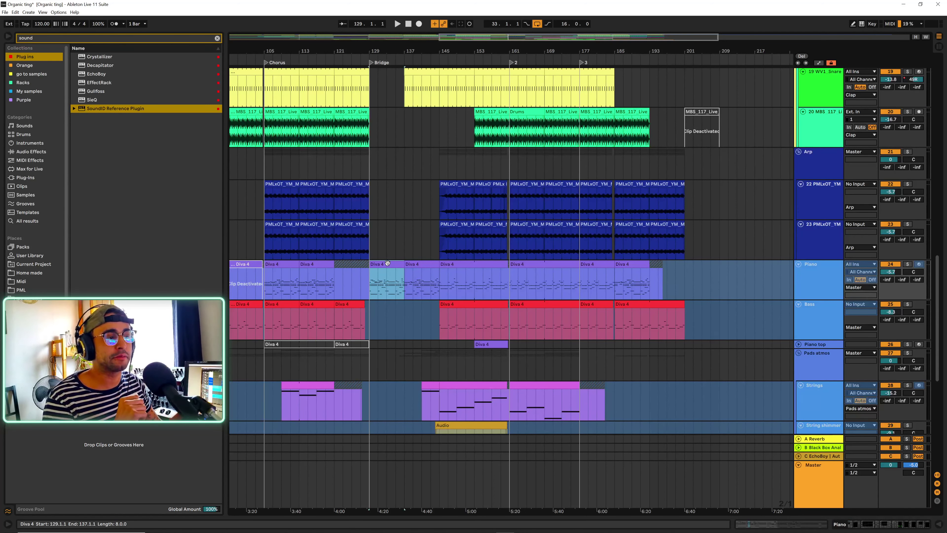
{"action": "double_click", "coordinate": [387, 262]}
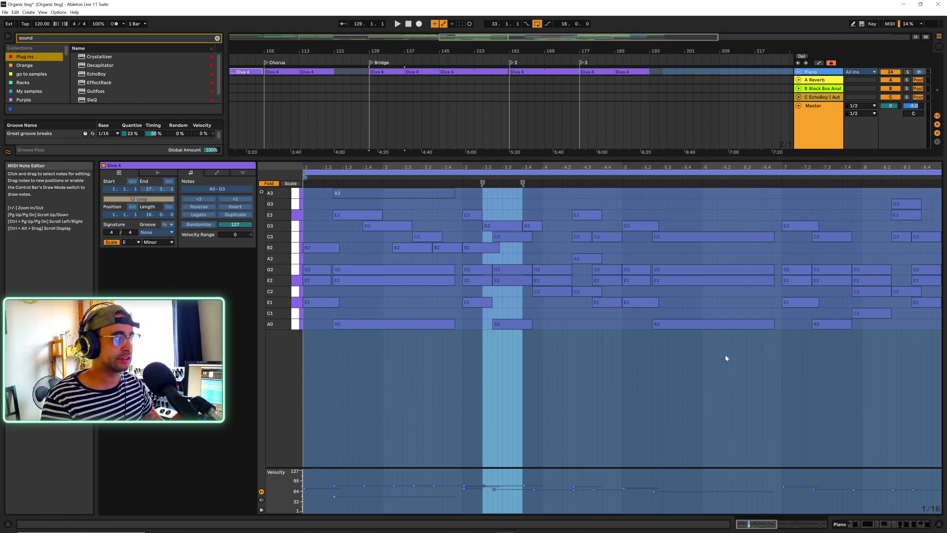
{"action": "left_click", "coordinate": [939, 524]}
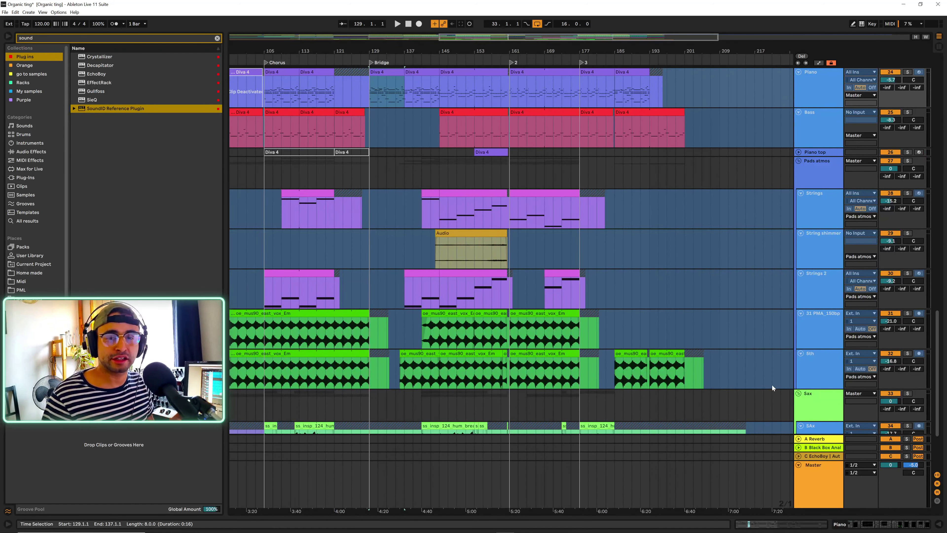
{"action": "scroll", "coordinate": [387, 164], "scroll_direction": "up", "scroll_amount": 5}
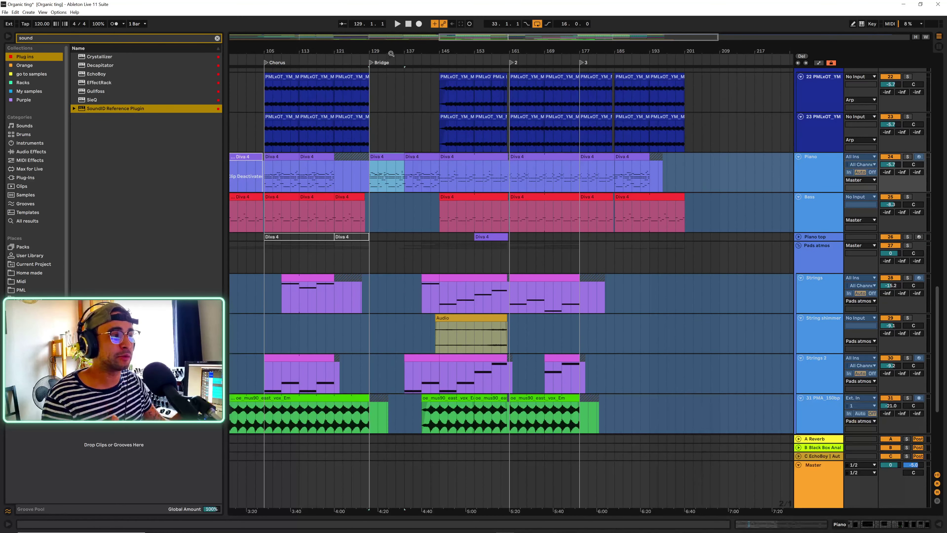
{"action": "key", "text": "minus"}
{"action": "key", "text": "minus"}
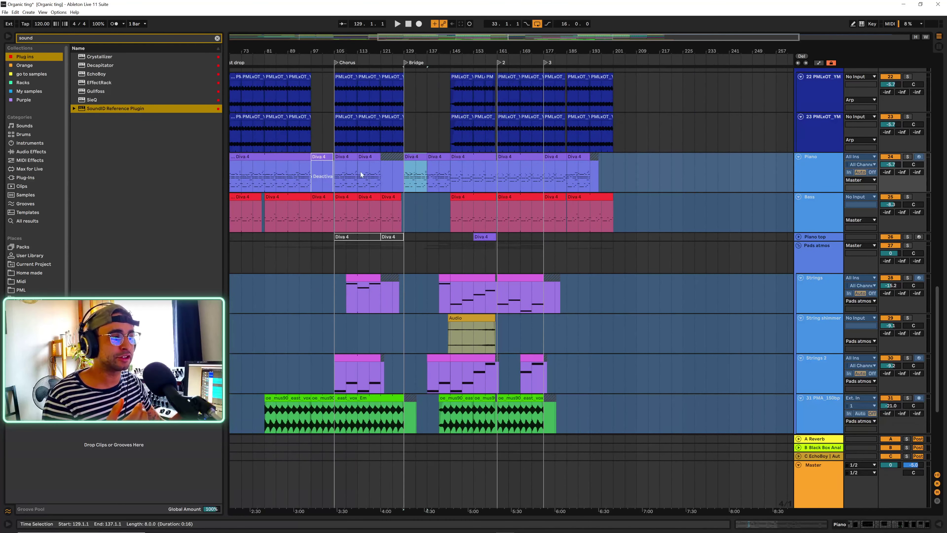
- Zoom in on the Bridge, play from bar 129, then move the play position to bar 137
{"action": "key", "text": "plus"}
{"action": "key", "text": "plus"}
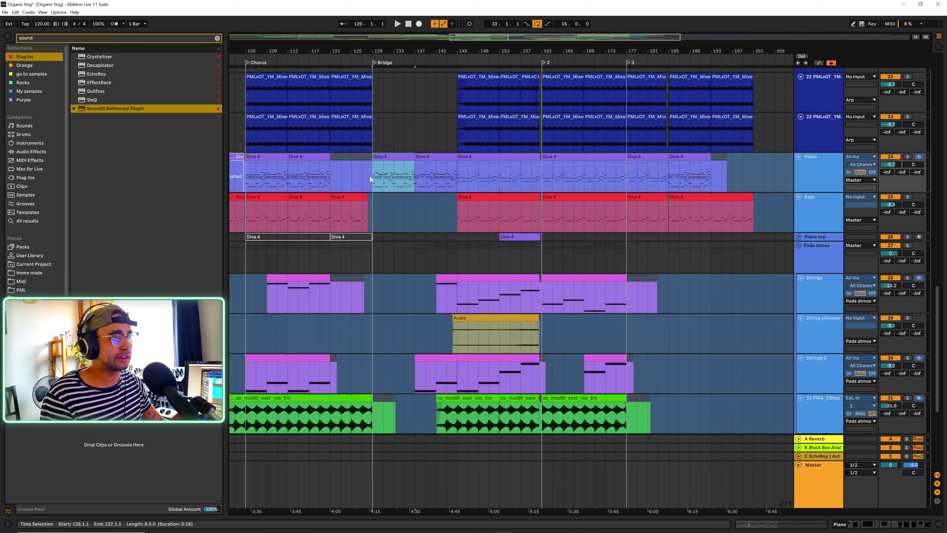
{"action": "left_click", "coordinate": [371, 176]}
{"action": "key", "text": "space"}
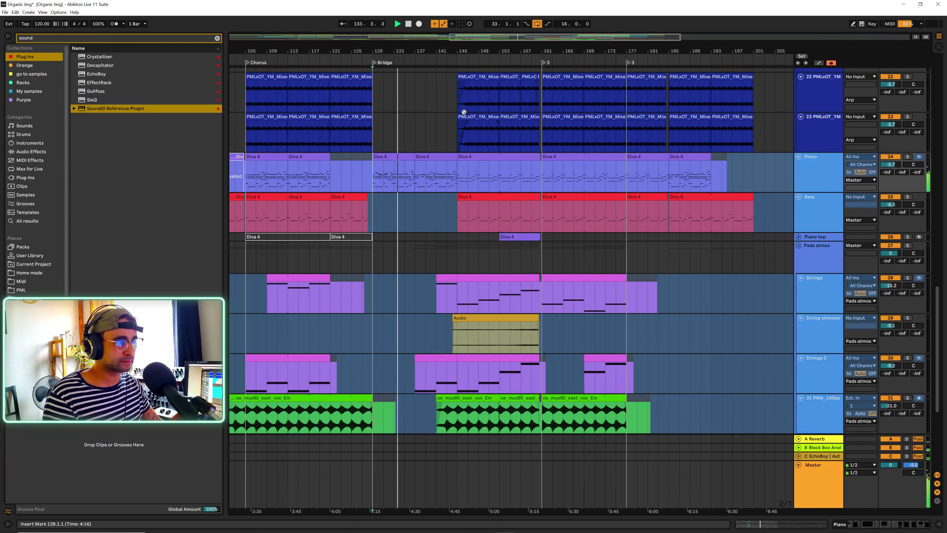
{"action": "mouse_move", "coordinate": [431, 51]}
{"action": "left_mouse_down"}
{"action": "mouse_move", "coordinate": [431, 75]}
{"action": "mouse_move", "coordinate": [429, 60]}
{"action": "left_mouse_up"}
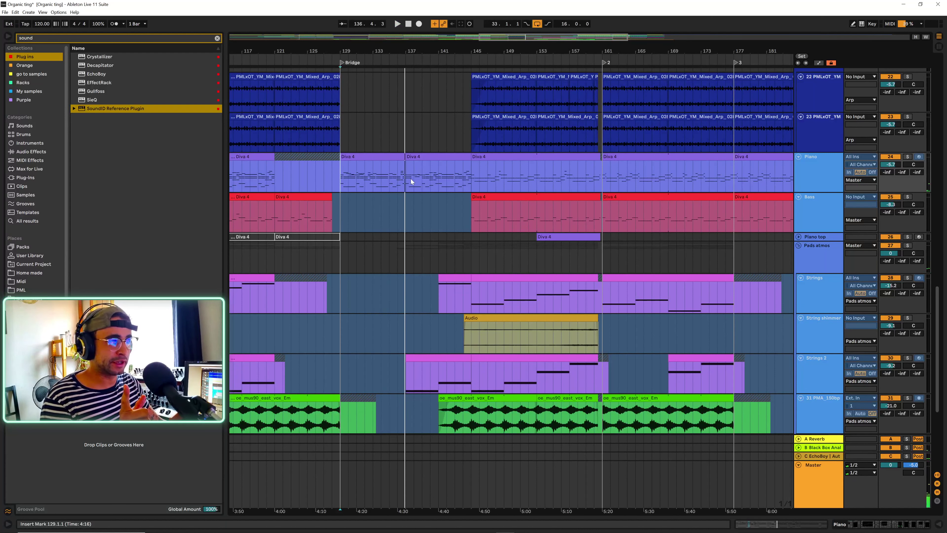
{"action": "left_click", "coordinate": [404, 178]}
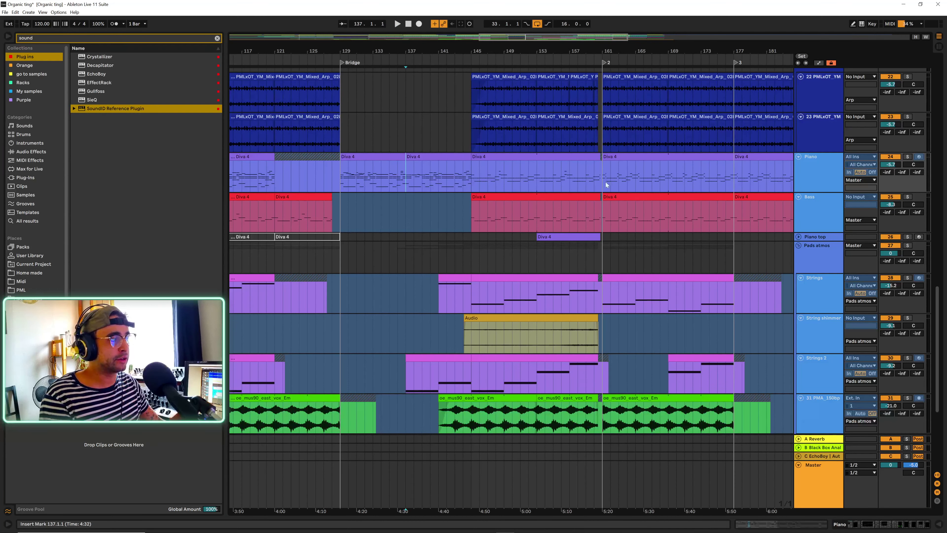
- Play from bar 145 with Piano soloed, jump to 161 and 137, and select the 129–137 clip
{"action": "left_click", "coordinate": [472, 179]}
{"action": "key", "text": "space"}
{"action": "left_click", "coordinate": [513, 174]}
{"action": "left_click", "coordinate": [547, 172]}
{"action": "left_click", "coordinate": [602, 176]}
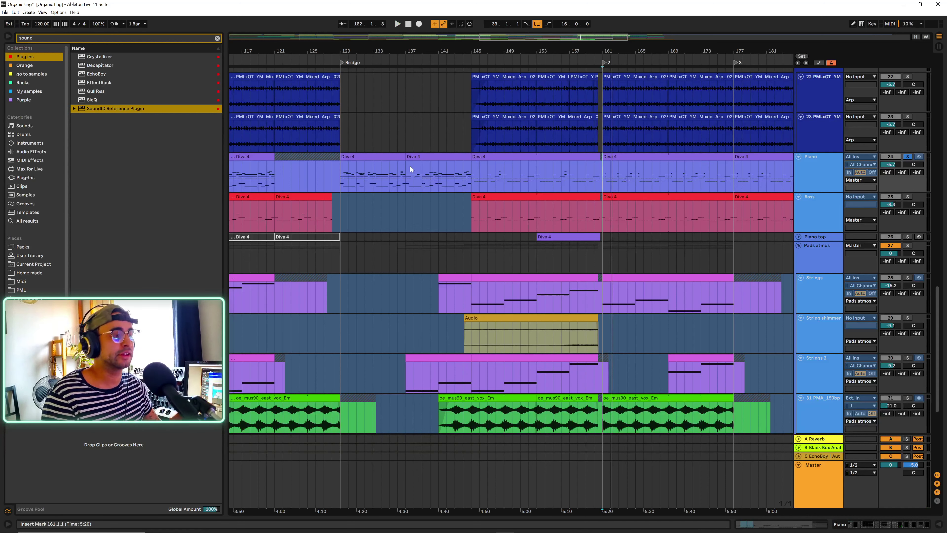
{"action": "left_click", "coordinate": [403, 175]}
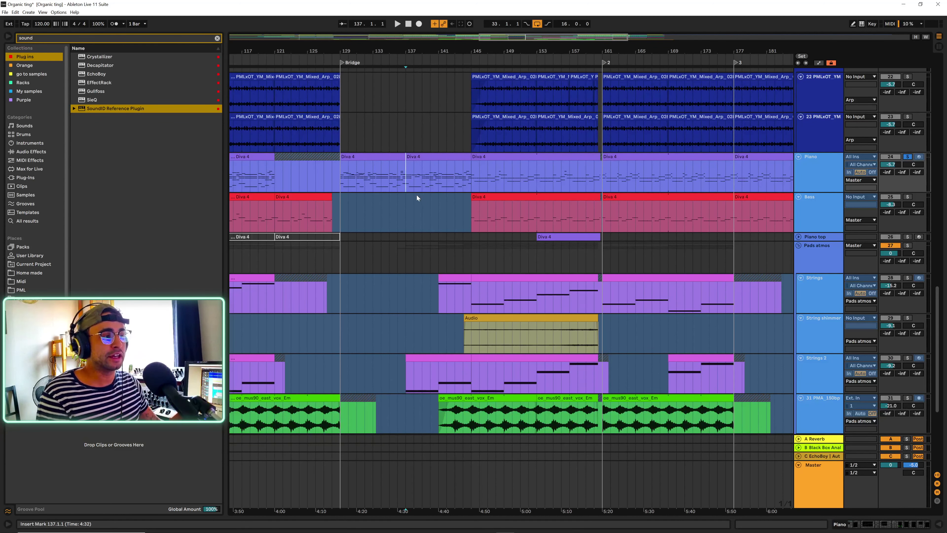
{"action": "left_click", "coordinate": [376, 157]}
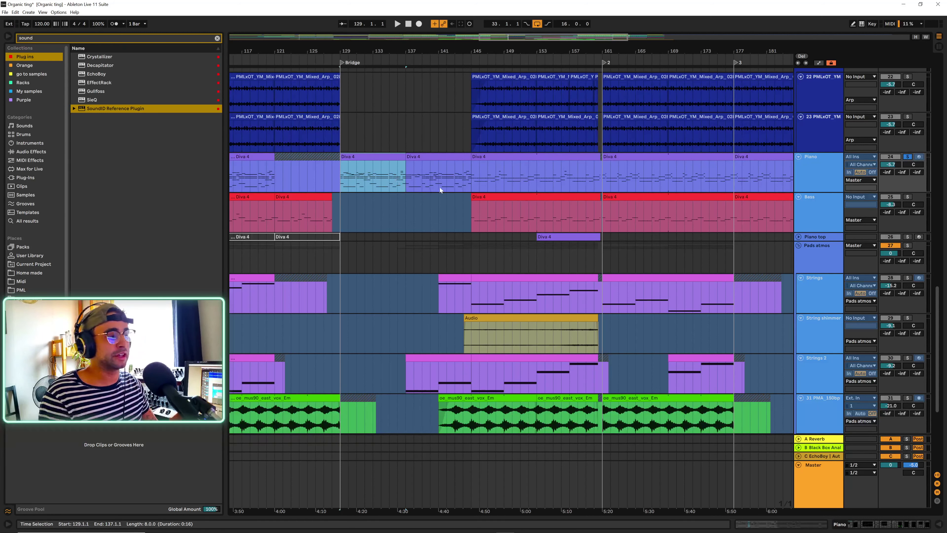
- Select the bass Diva 4 clip at bars 145–161 and audition it from bars 145 and 152
{"action": "left_click", "coordinate": [472, 227]}
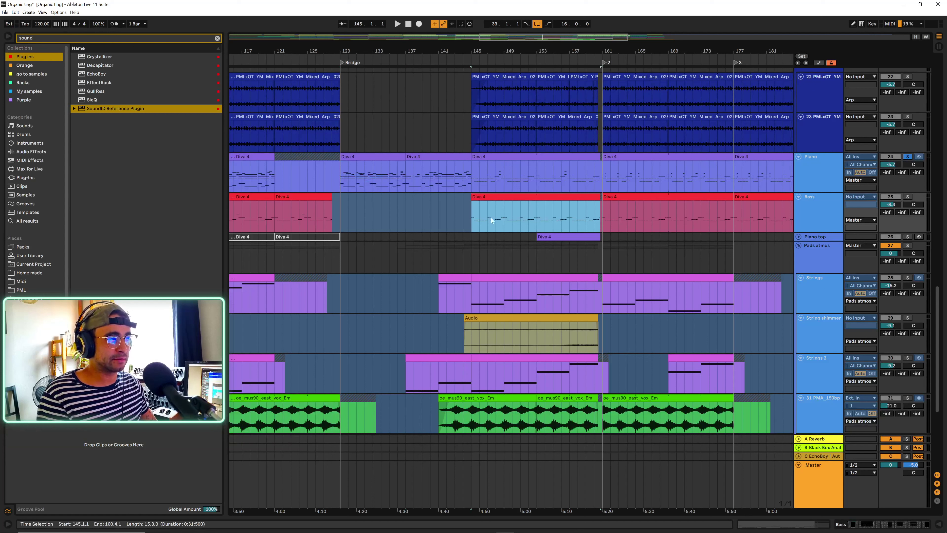
{"action": "left_click", "coordinate": [475, 218]}
{"action": "key", "text": "space"}
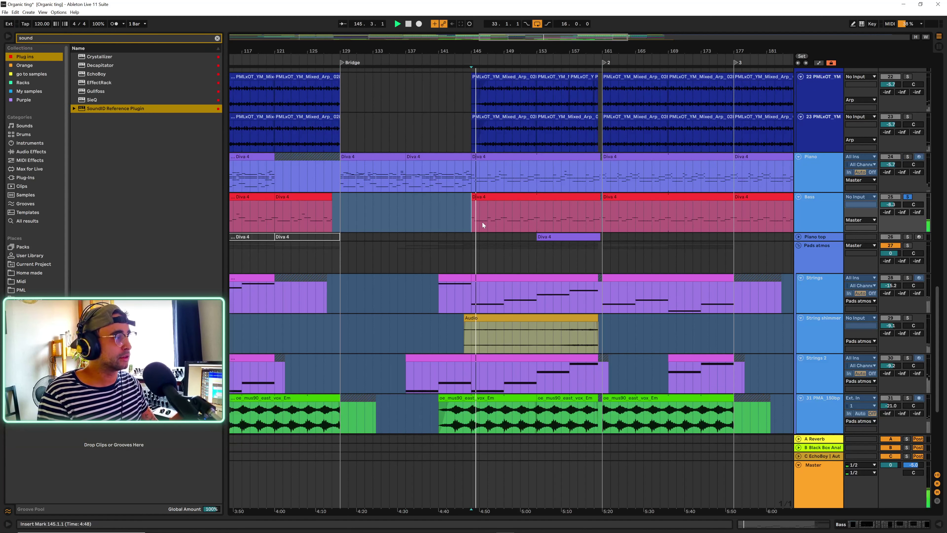
{"action": "left_click", "coordinate": [530, 219]}
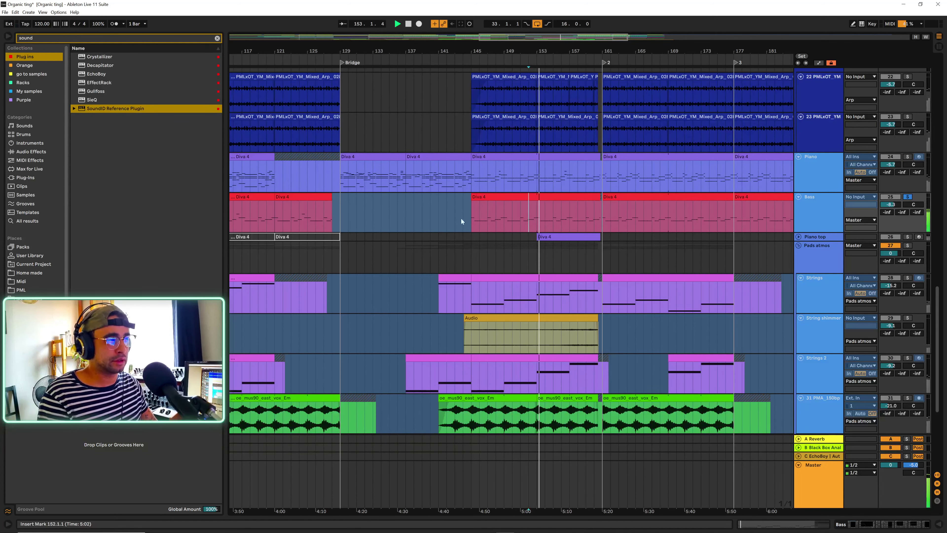
- Jump back to bar 121, then play the piano part from bar 136
{"action": "left_click", "coordinate": [275, 214]}
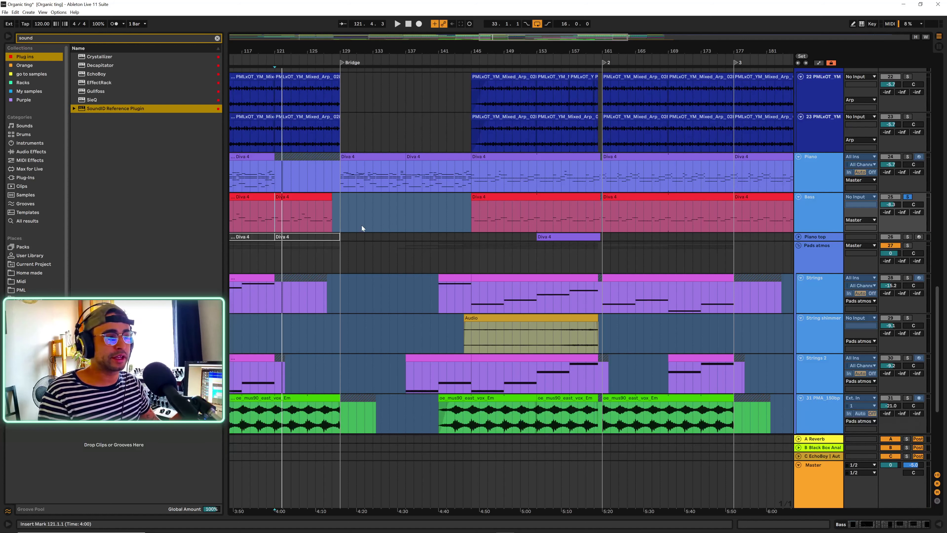
{"action": "left_click", "coordinate": [397, 173]}
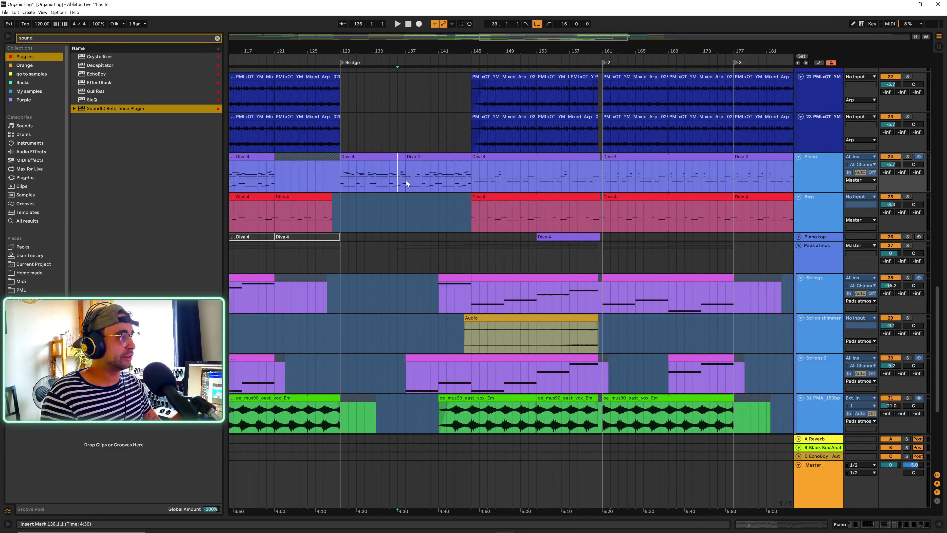
{"action": "key", "text": "space"}
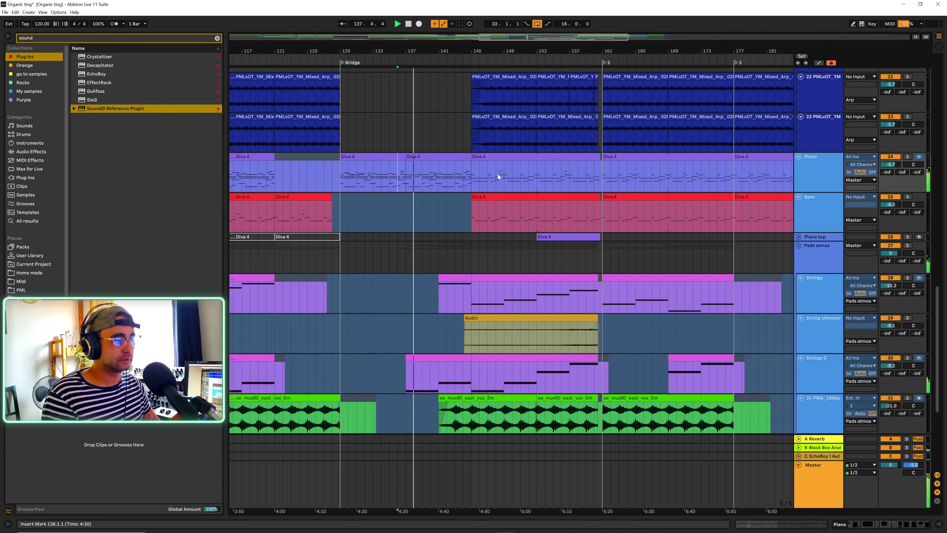
{"action": "double_click", "coordinate": [441, 175]}
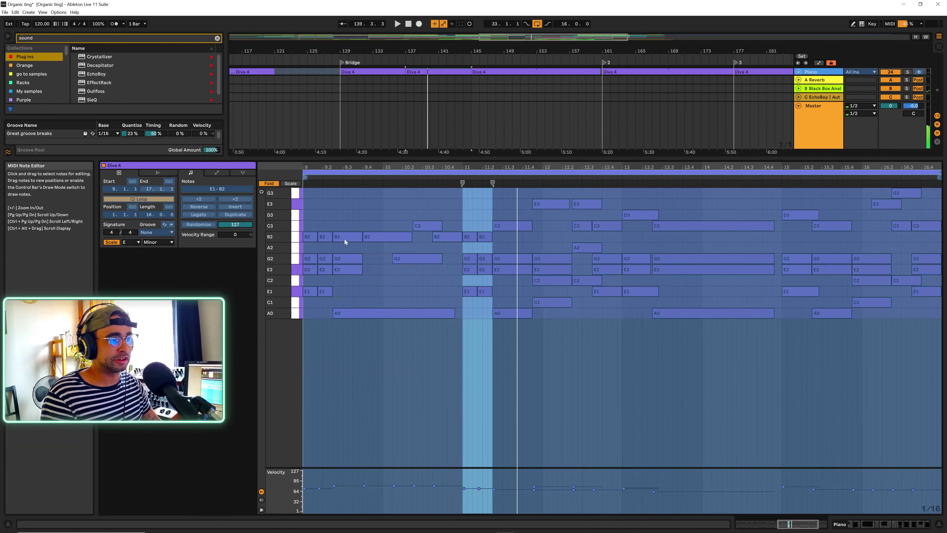
{"action": "key", "text": "space"}
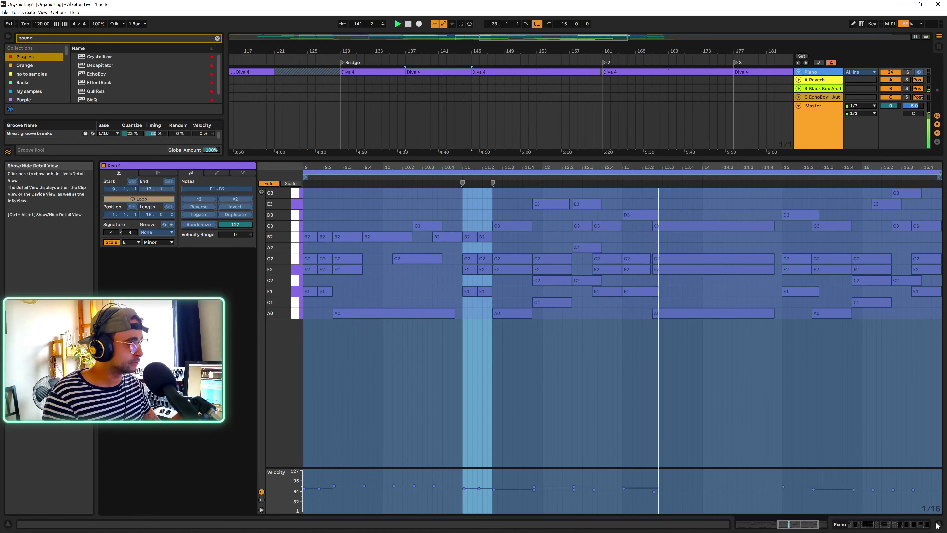
{"action": "key", "text": "ctrl+alt+l"}
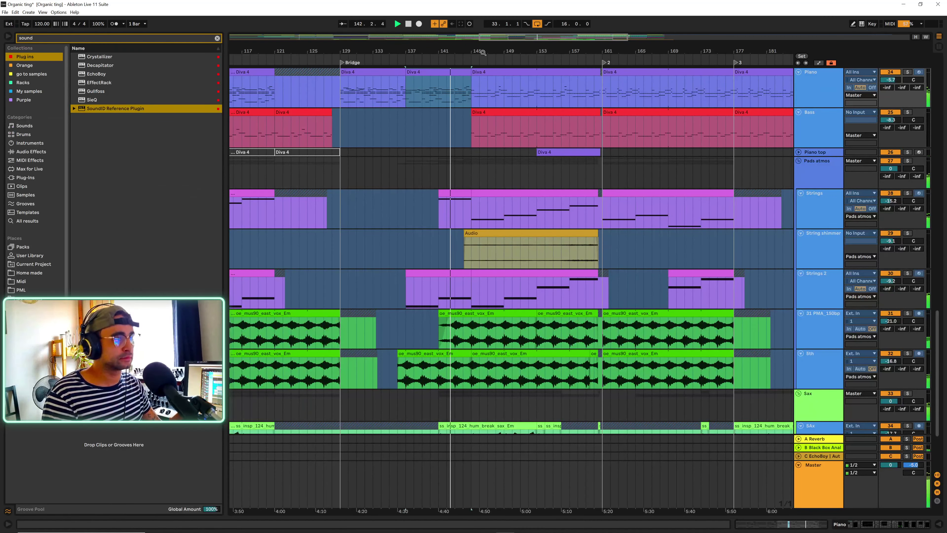
- Zoom out to bar 265, clear the time selection, and zoom out further to show the whole song
{"action": "left_click_drag", "start_coordinate": [429, 54], "coordinate": [424, 51]}
{"action": "scroll", "coordinate": [418, 133], "scroll_direction": "up", "scroll_amount": 2}
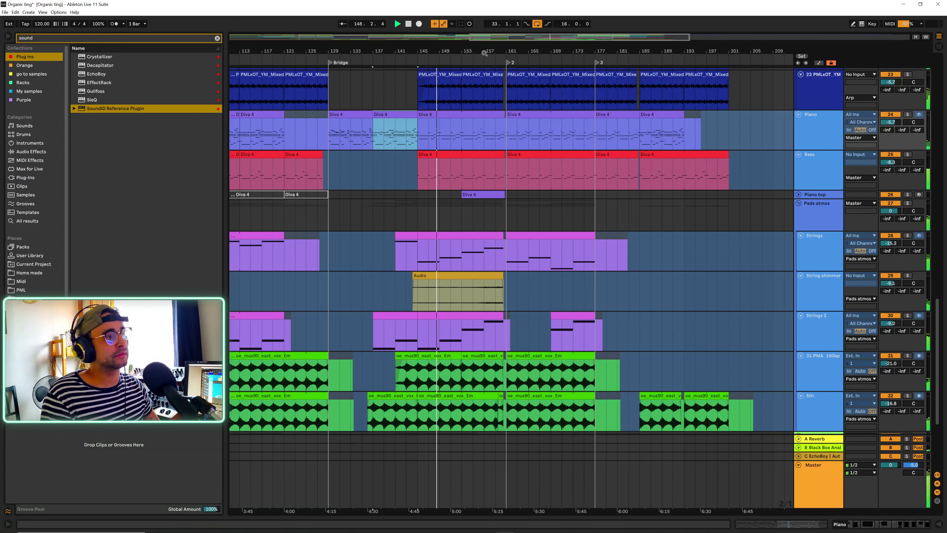
{"action": "key", "text": "minus"}
{"action": "scroll", "coordinate": [411, 108], "scroll_direction": "right", "scroll_amount": 3}
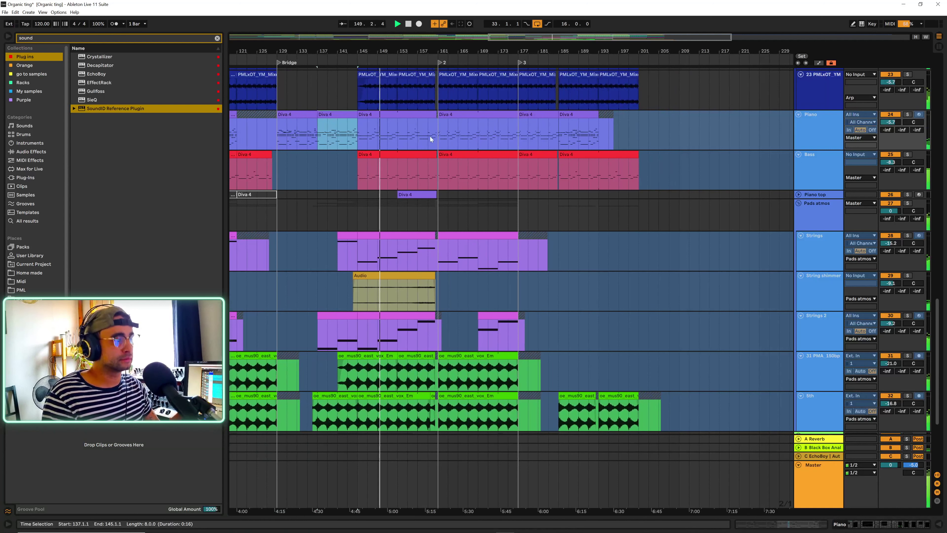
{"action": "left_click_drag", "start_coordinate": [456, 49], "coordinate": [473, 109]}
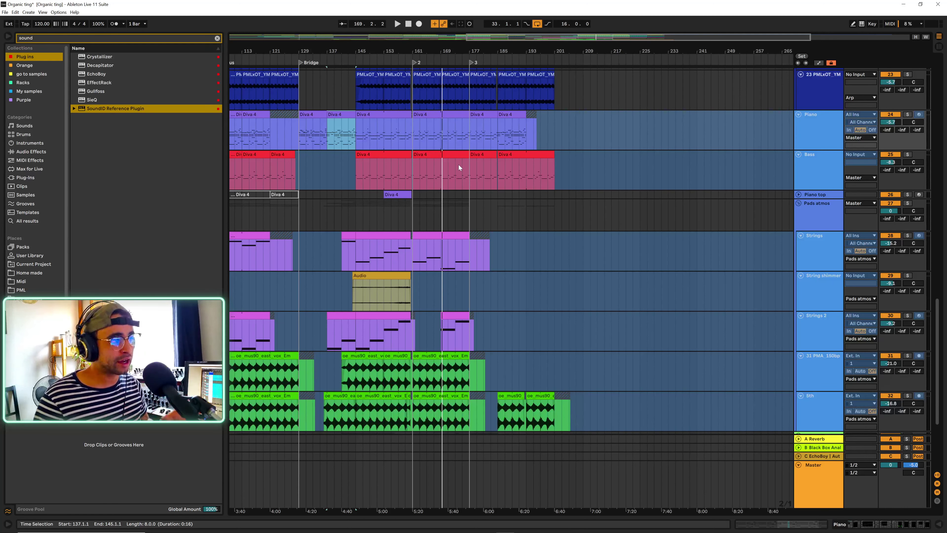
{"action": "left_click", "coordinate": [403, 46]}
{"action": "key", "text": "minus"}
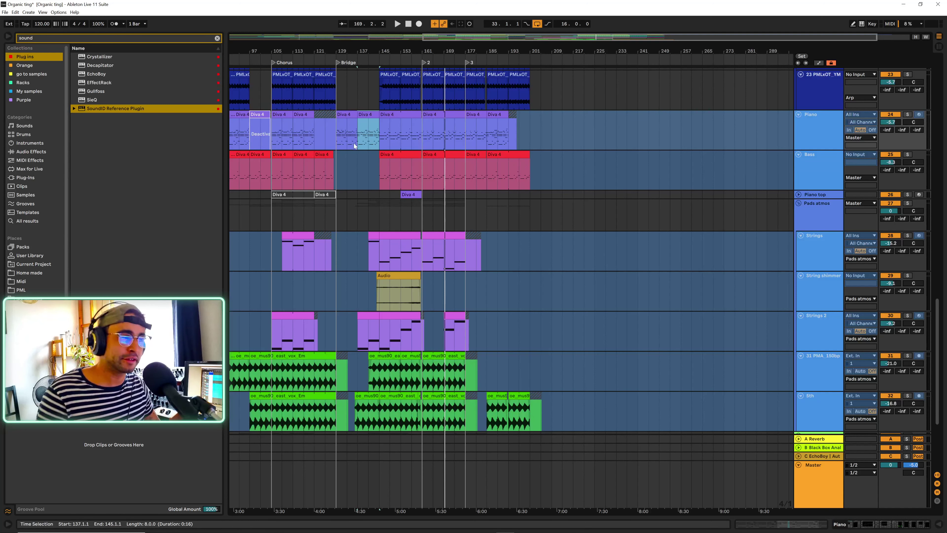
{"action": "double_click", "coordinate": [374, 114]}
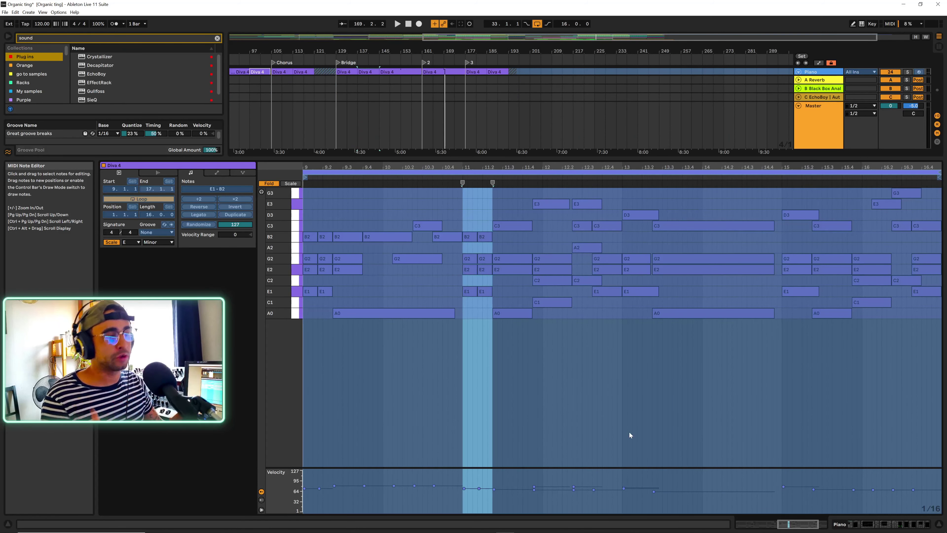
{"action": "left_click", "coordinate": [939, 524]}
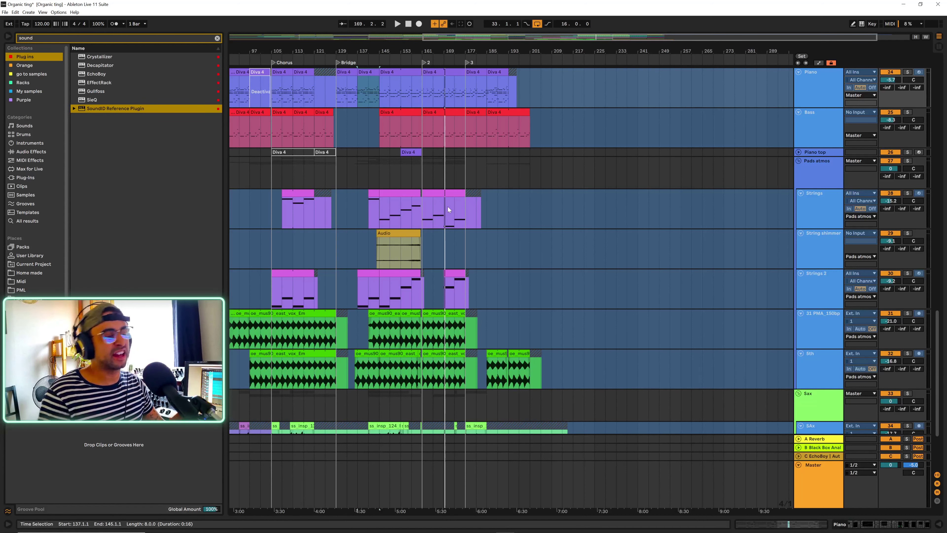
- Set the start point at bar 161, then open the bars 137–145 piano Diva 4 clip's notes
{"action": "left_click", "coordinate": [425, 169]}
{"action": "scroll", "coordinate": [434, 176], "scroll_direction": "up", "scroll_amount": 5}
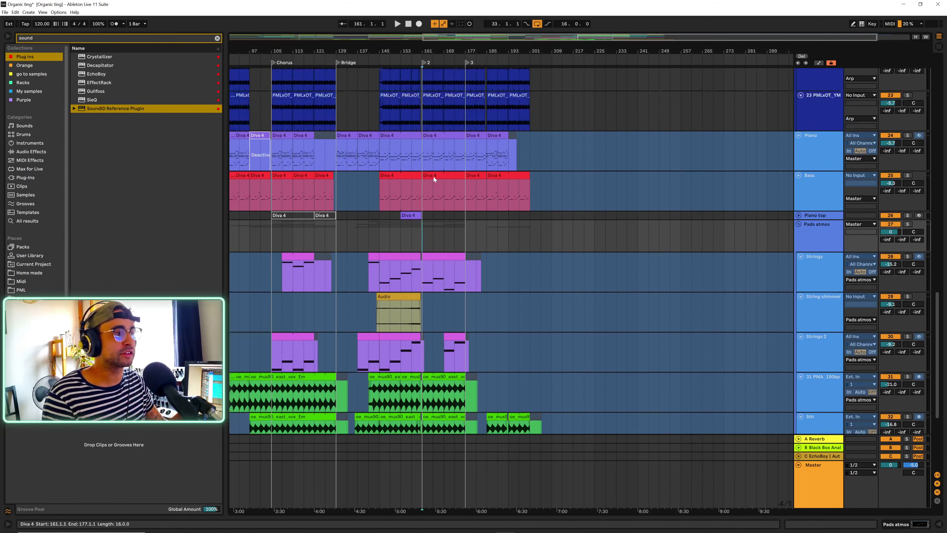
{"action": "scroll", "coordinate": [448, 184], "scroll_direction": "up", "scroll_amount": 8}
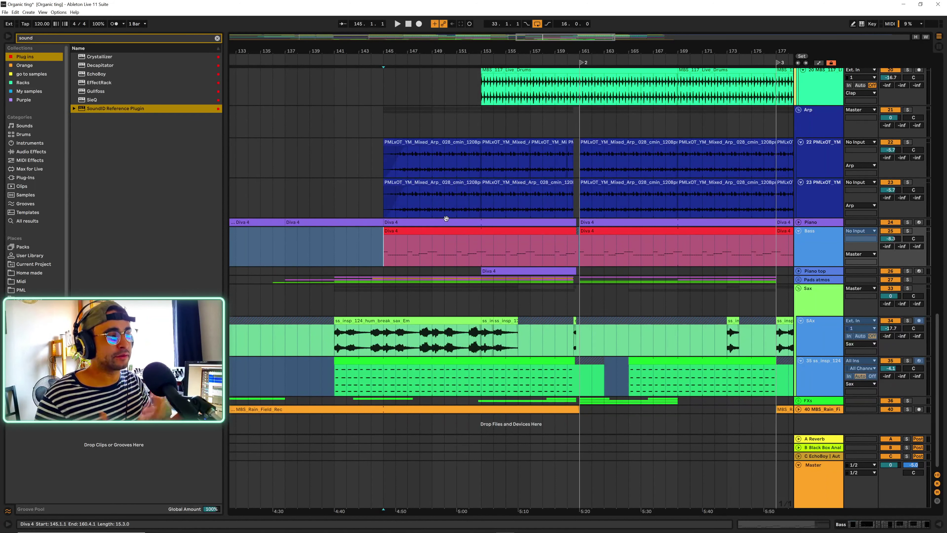
{"action": "left_click", "coordinate": [341, 222]}
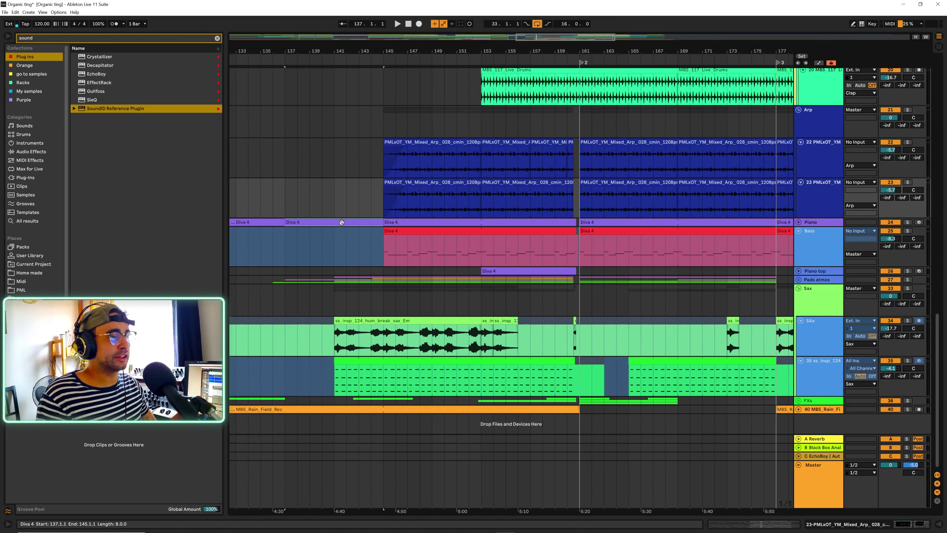
{"action": "double_click", "coordinate": [341, 222]}
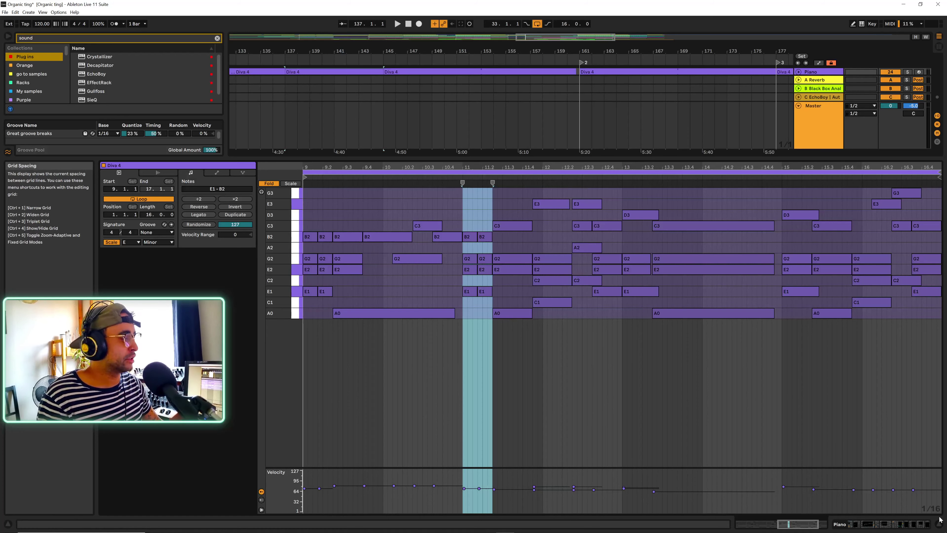
- Hide the note editor and open the next piano Diva 4 clip showing A1, C2, E2, G2, B2 notes
{"action": "left_click", "coordinate": [938, 528]}
{"action": "double_click", "coordinate": [408, 224]}
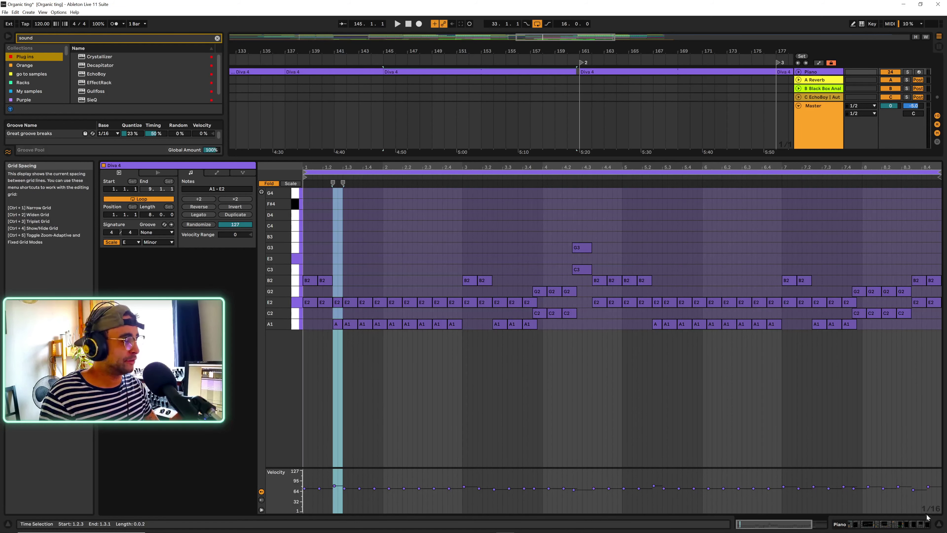
- Close the note editor, set the start near bar 147, and open the bass Diva 4 clip's notes
{"action": "left_click", "coordinate": [939, 524]}
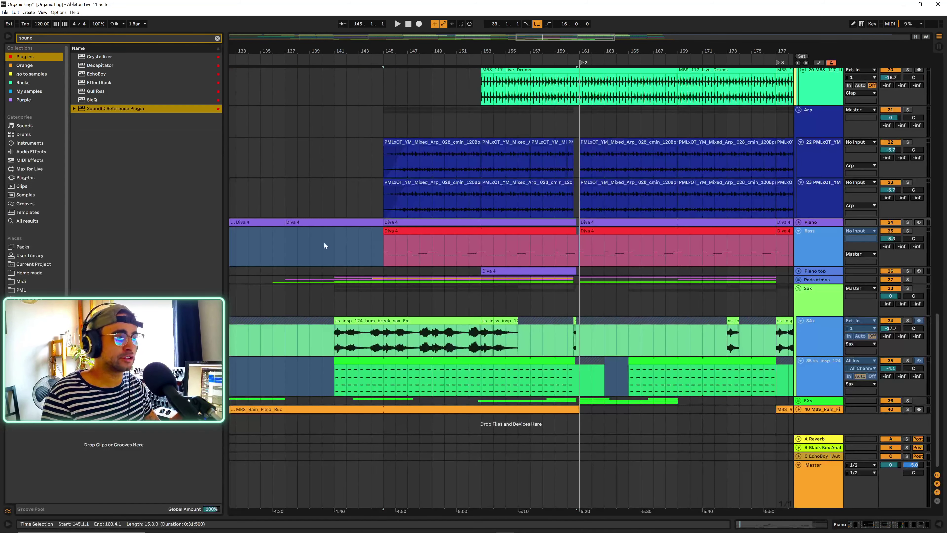
{"action": "left_click_drag", "start_coordinate": [412, 53], "coordinate": [409, 45]}
{"action": "double_click", "coordinate": [552, 231]}
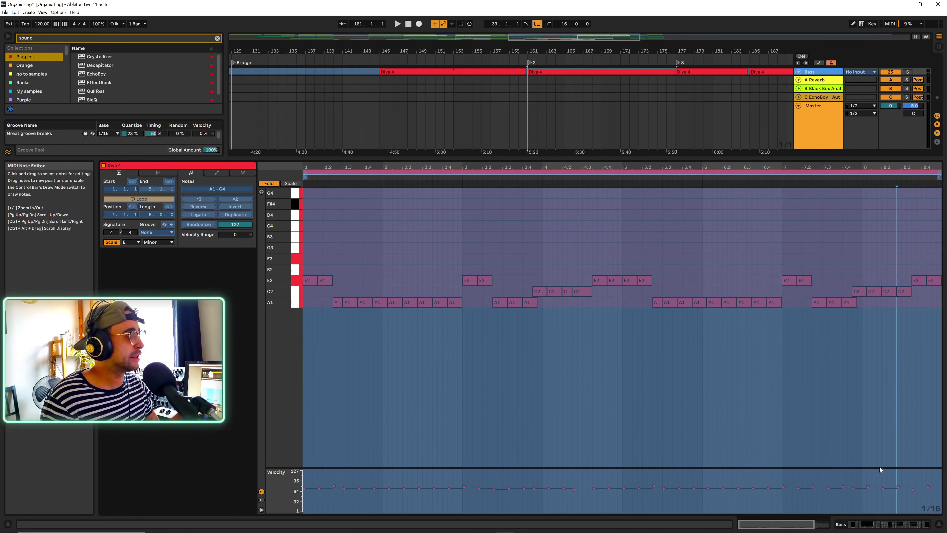
- Hide the bass note editor, zoom out, and select the Pads atmos group track
{"action": "key", "text": "ctrl+alt+l"}
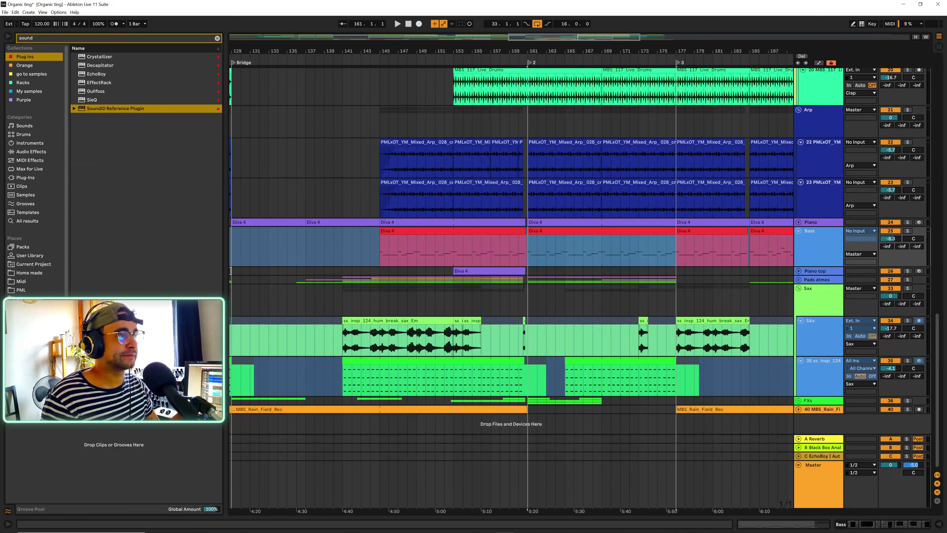
{"action": "key", "text": "x"}
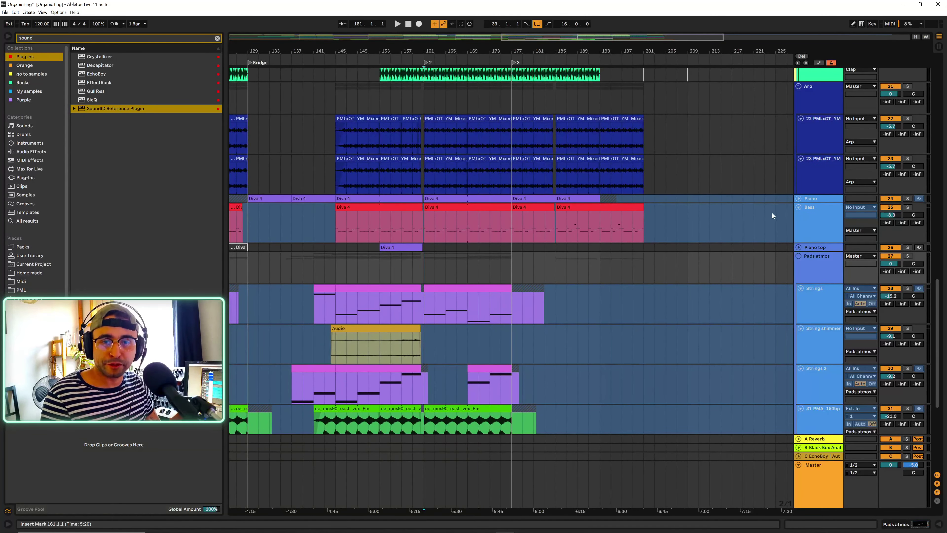
{"action": "left_click", "coordinate": [806, 265]}
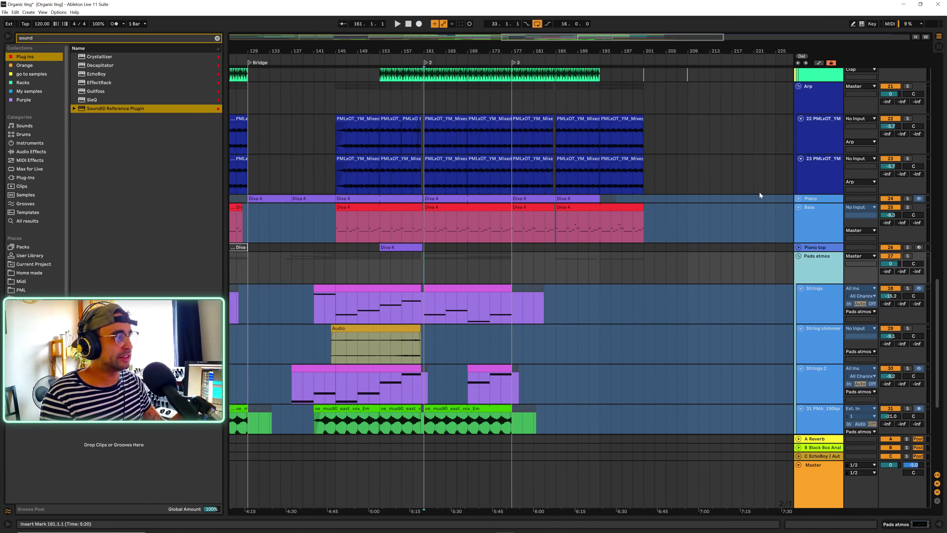
{"action": "scroll", "coordinate": [759, 192], "scroll_direction": "up", "scroll_amount": 5}
{"action": "scroll", "coordinate": [780, 196], "scroll_direction": "up", "scroll_amount": 1}
{"action": "scroll", "coordinate": [783, 193], "scroll_direction": "up", "scroll_amount": 4}
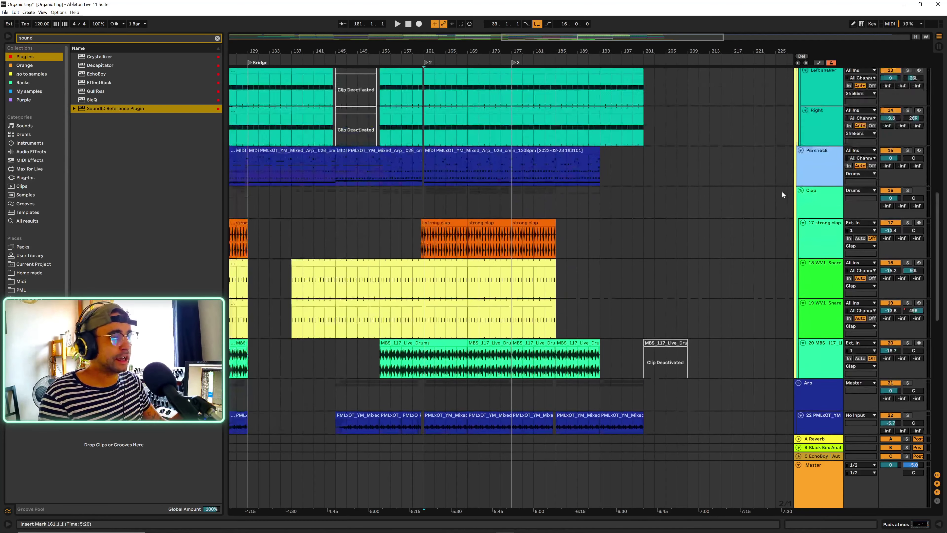
{"action": "scroll", "coordinate": [779, 201], "scroll_direction": "down", "scroll_amount": 7}
{"action": "scroll", "coordinate": [779, 213], "scroll_direction": "down", "scroll_amount": 10}
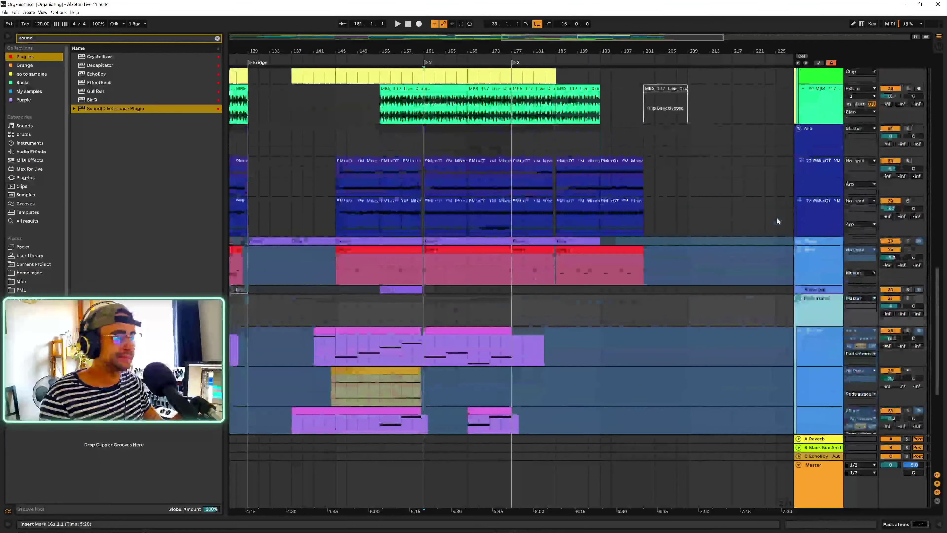